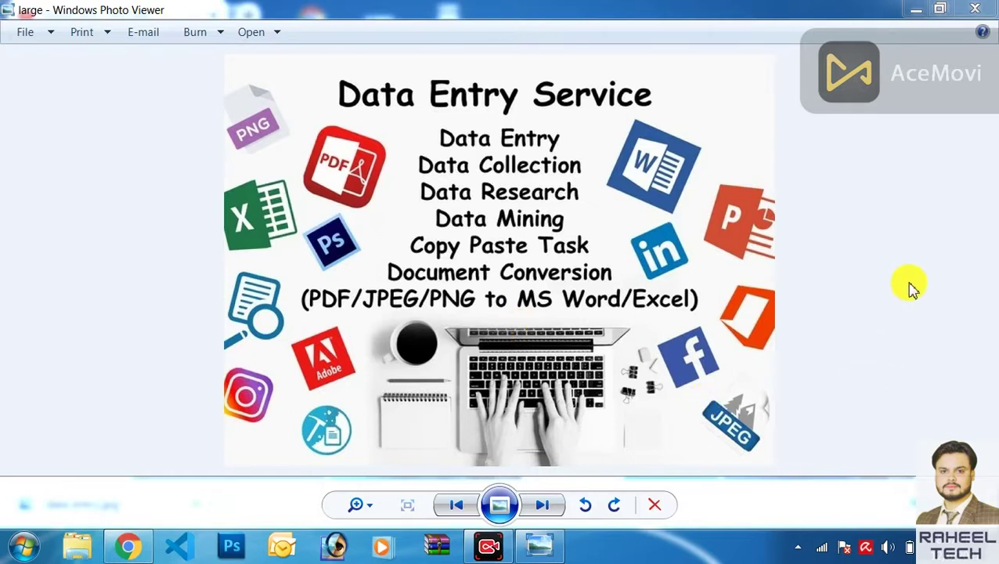
Minimize Photo Viewer and the Chrome YouTube window to reveal the desktop
{"action": "left_click", "coordinate": [916, 13]}
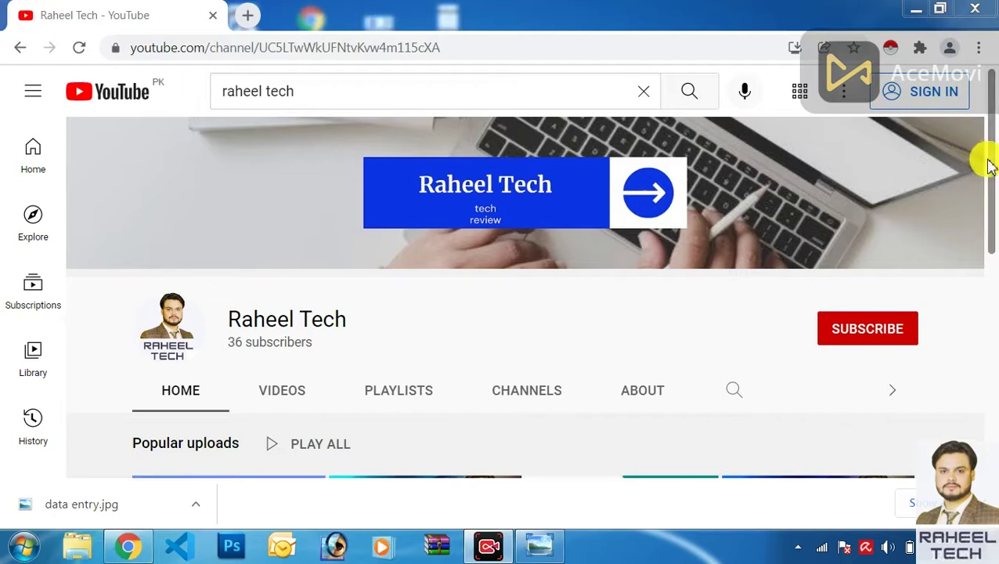
{"action": "left_click_drag", "start_coordinate": [988, 96], "coordinate": [981, 233]}
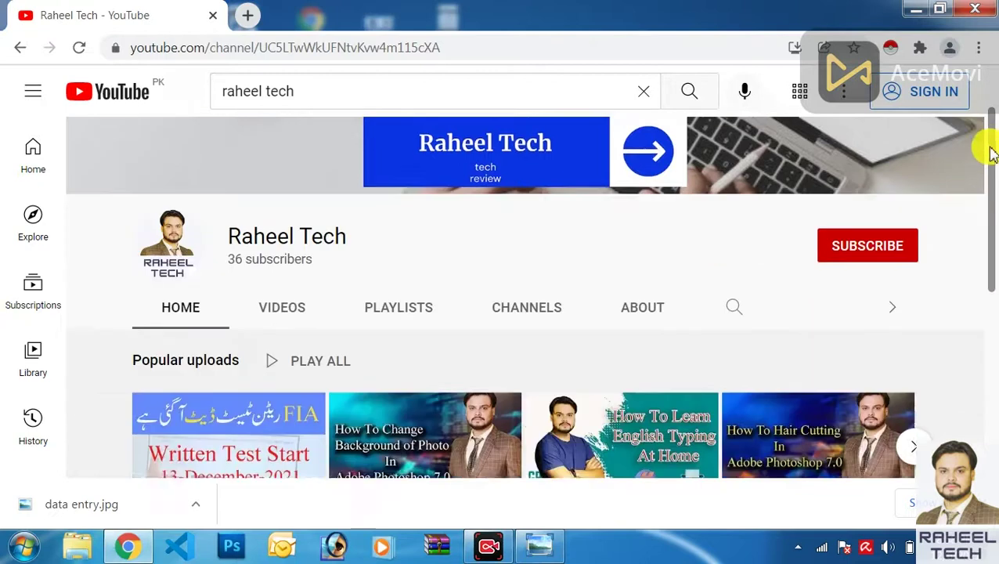
{"action": "left_click", "coordinate": [915, 9]}
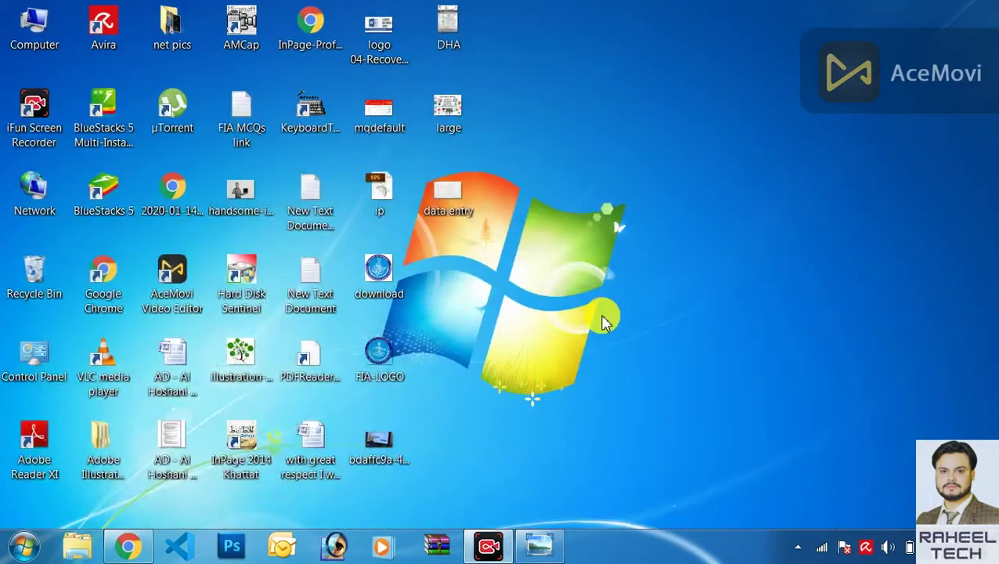
Launch Microsoft Office Excel 2007 from the Start menu
{"action": "left_click", "coordinate": [9, 549]}
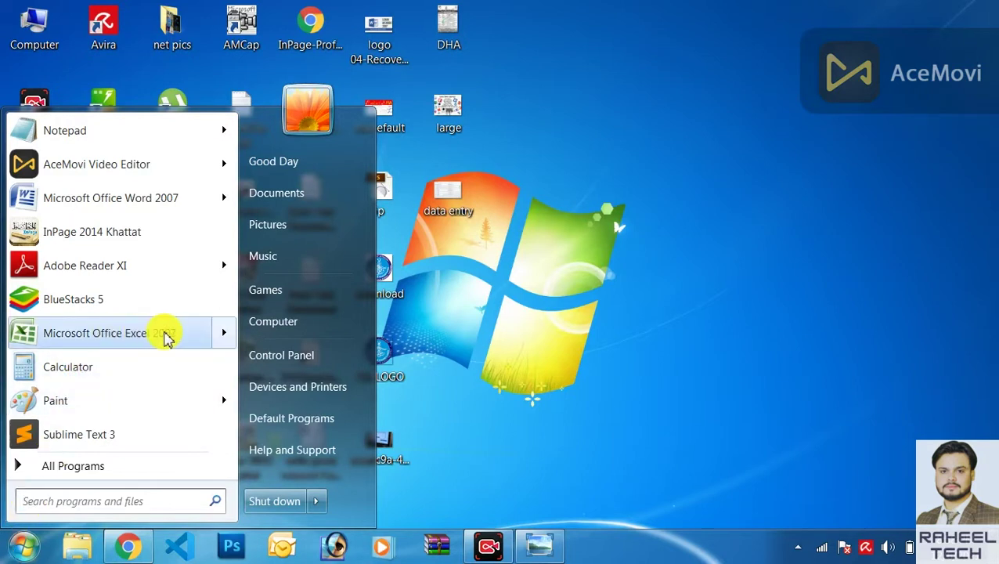
{"action": "left_click", "coordinate": [168, 337]}
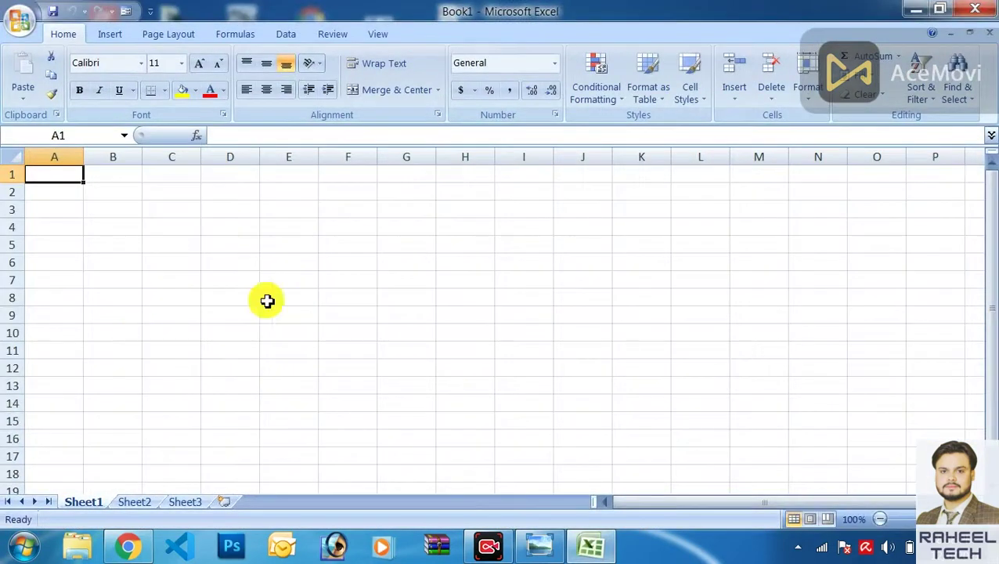
{"action": "left_click", "coordinate": [372, 282]}
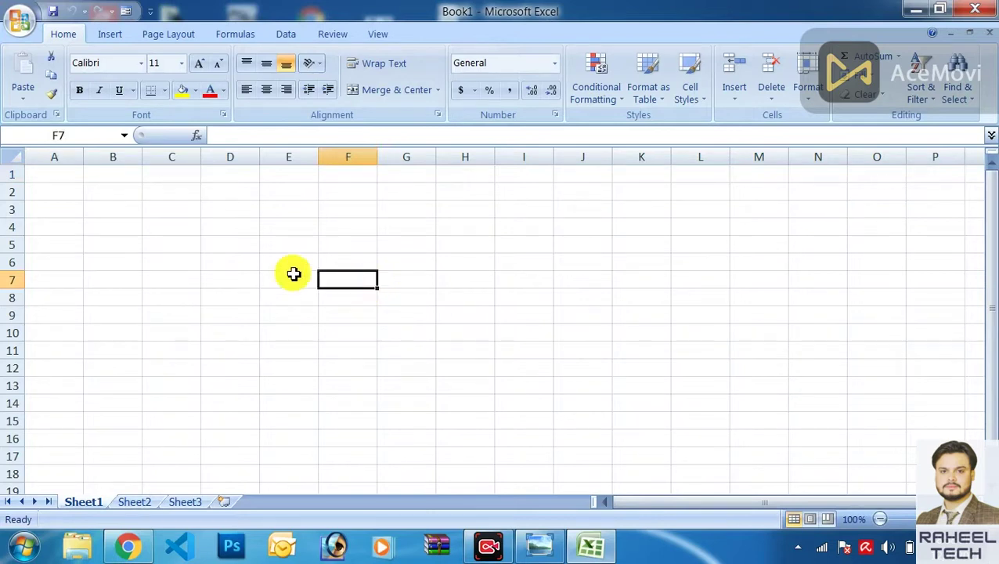
Select a few cells: column B from B2, across row 3, then G10 and E11
{"action": "left_click_drag", "start_coordinate": [112, 191], "coordinate": [106, 492]}
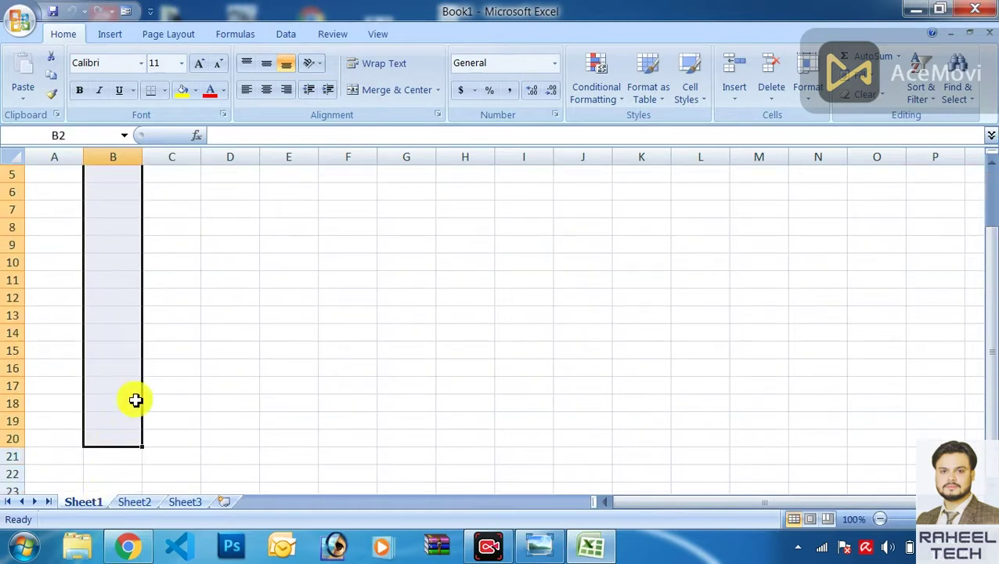
{"action": "scroll", "coordinate": [141, 316], "scroll_direction": "up", "scroll_amount": 2}
{"action": "mouse_move", "coordinate": [62, 217]}
{"action": "left_mouse_down"}
{"action": "mouse_move", "coordinate": [958, 209]}
{"action": "mouse_move", "coordinate": [553, 218]}
{"action": "left_mouse_up"}
{"action": "left_click", "coordinate": [406, 329]}
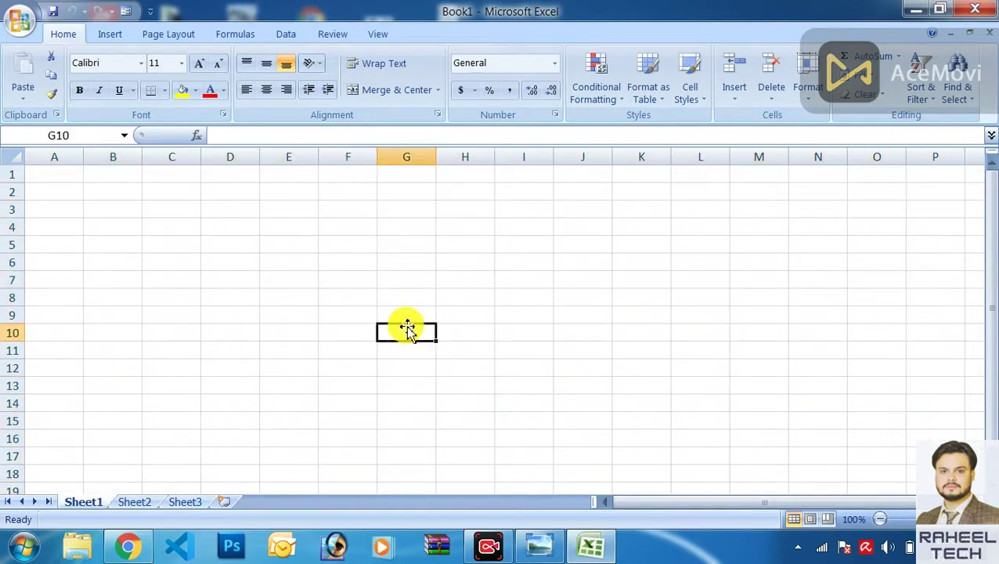
{"action": "left_click", "coordinate": [287, 359]}
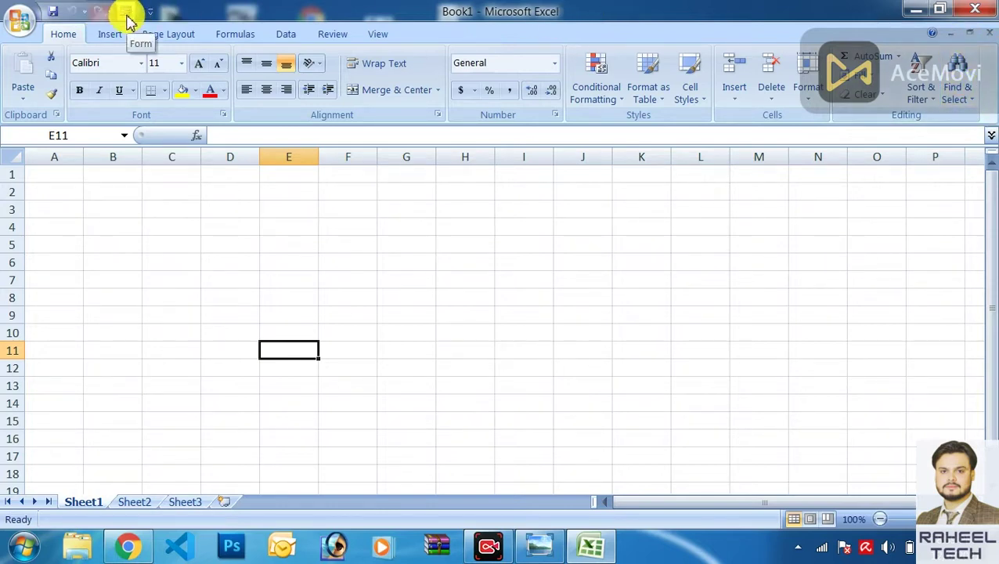
{"action": "left_click", "coordinate": [21, 22]}
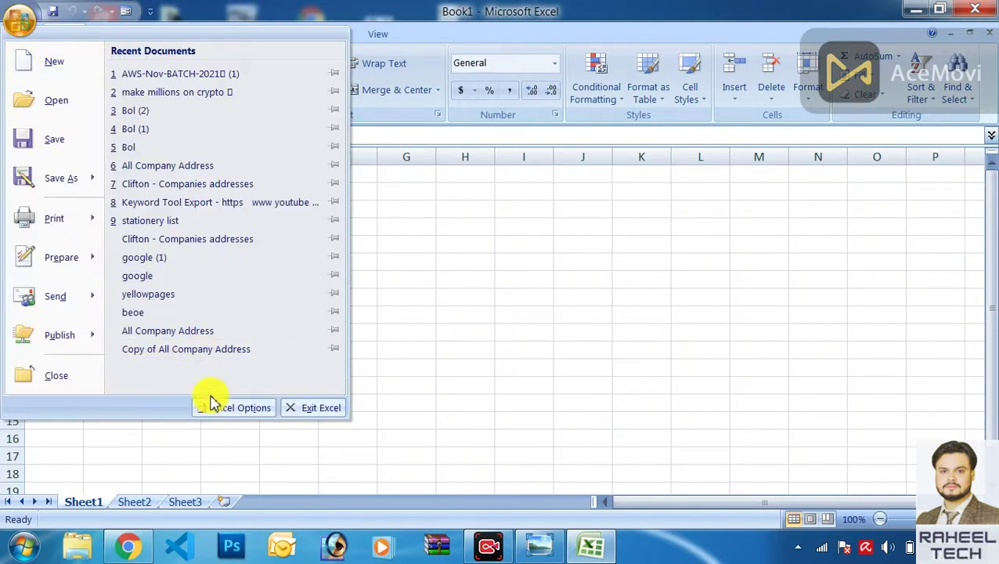
{"action": "left_click", "coordinate": [227, 410]}
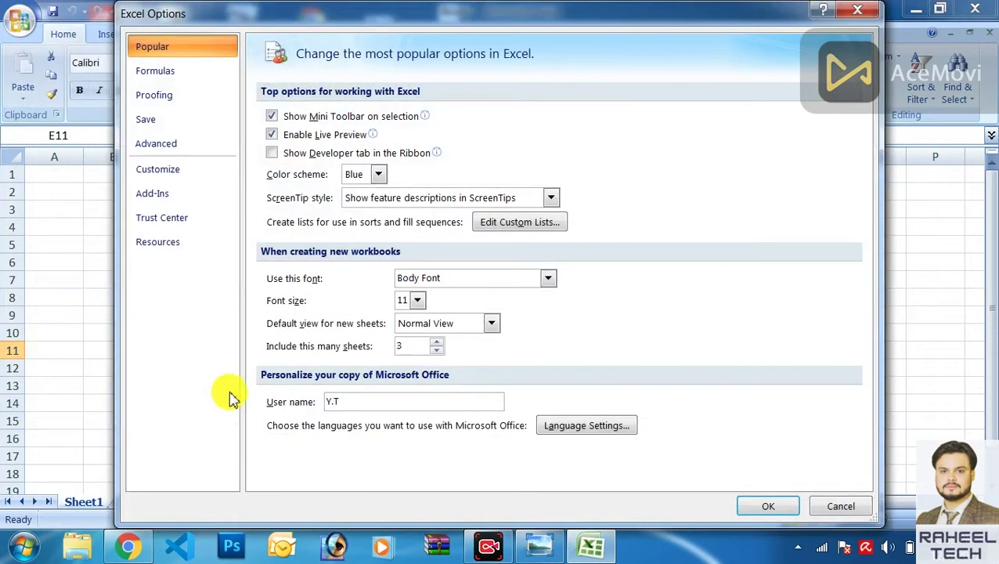
{"action": "left_click", "coordinate": [201, 180]}
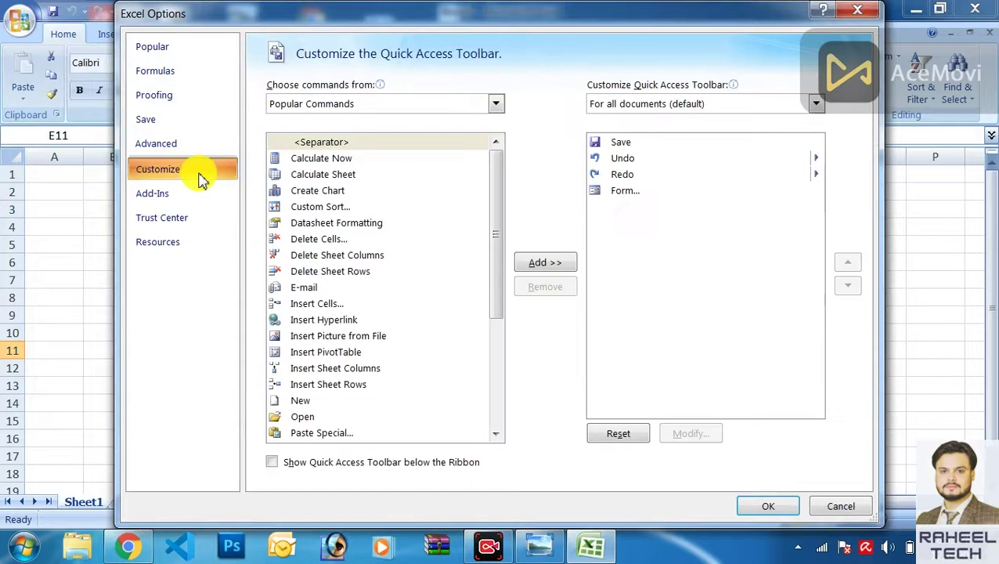
{"action": "left_click", "coordinate": [497, 105]}
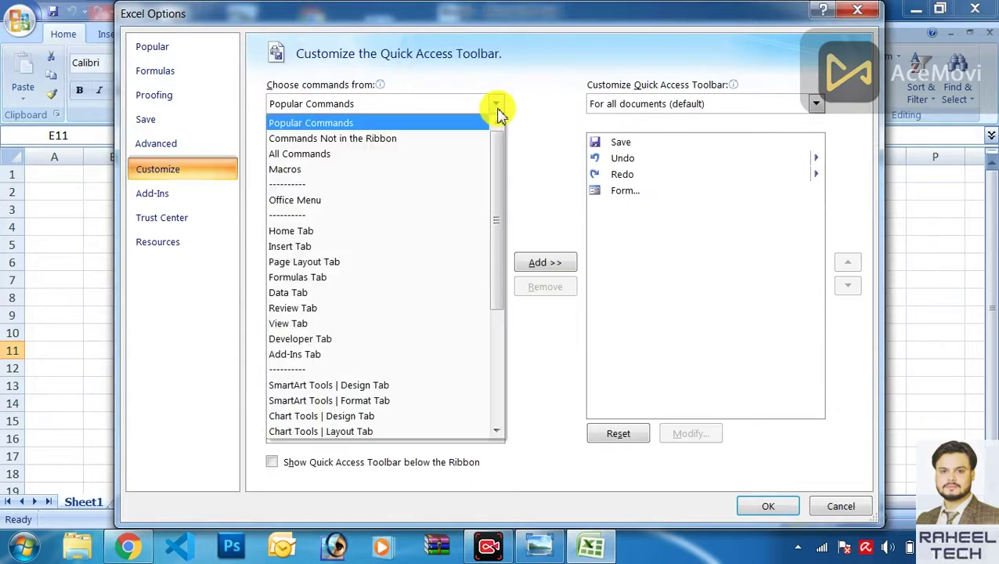
{"action": "left_click", "coordinate": [347, 155]}
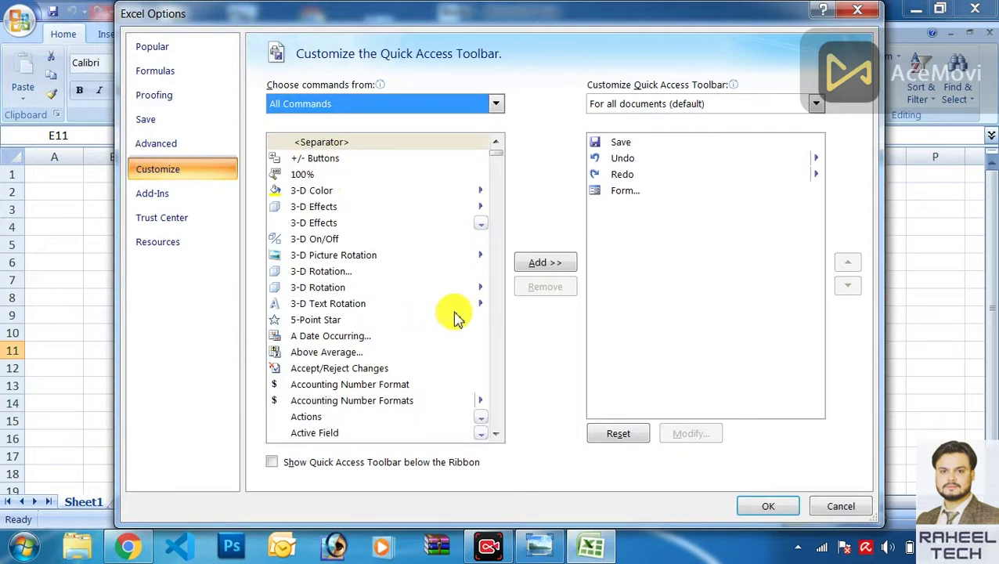
{"action": "left_click", "coordinate": [495, 434]}
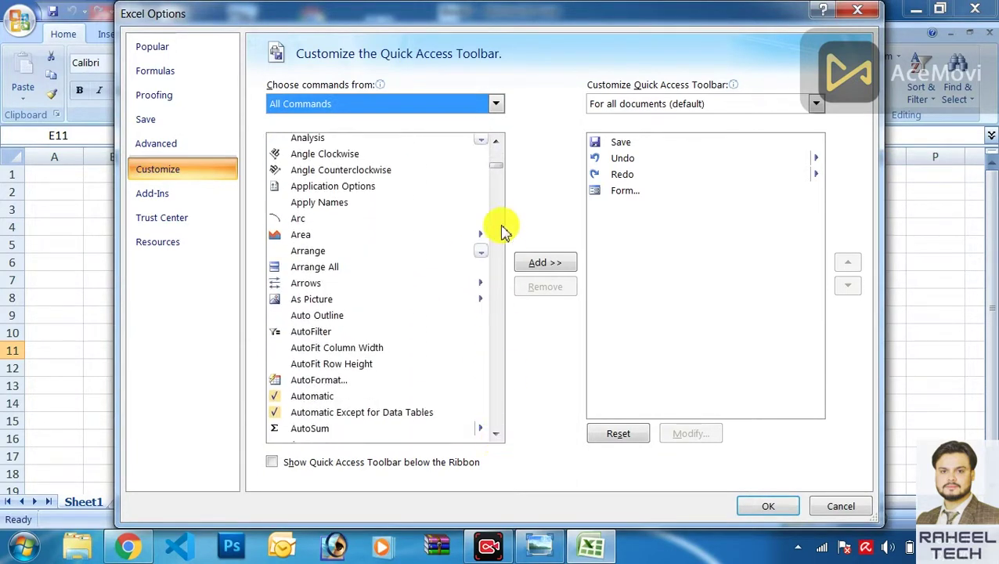
{"action": "left_click_drag", "start_coordinate": [495, 172], "coordinate": [499, 246]}
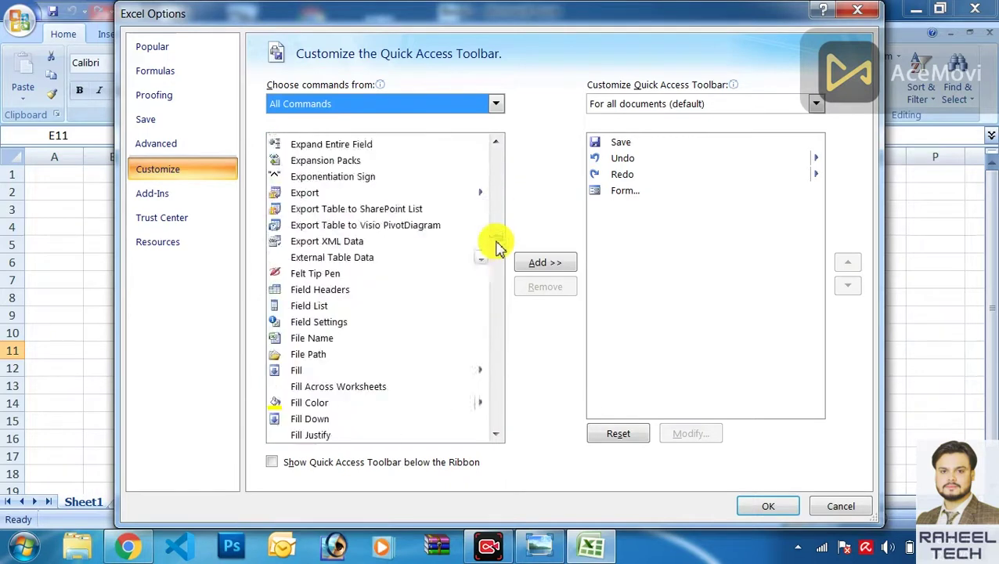
{"action": "scroll", "coordinate": [499, 246], "scroll_direction": "up", "scroll_amount": 3}
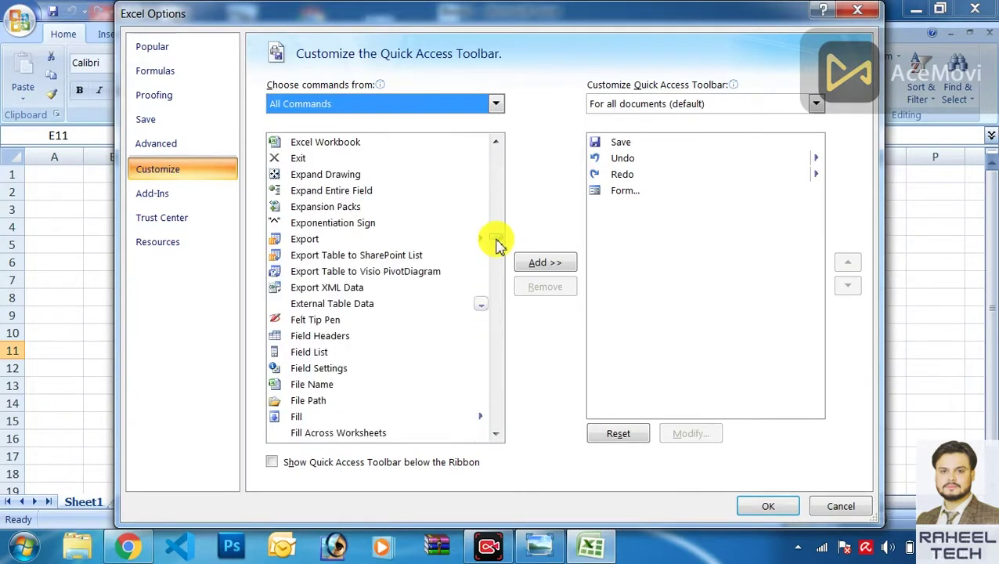
{"action": "scroll", "coordinate": [498, 246], "scroll_direction": "down", "scroll_amount": 3}
{"action": "scroll", "coordinate": [499, 246], "scroll_direction": "down", "scroll_amount": 1}
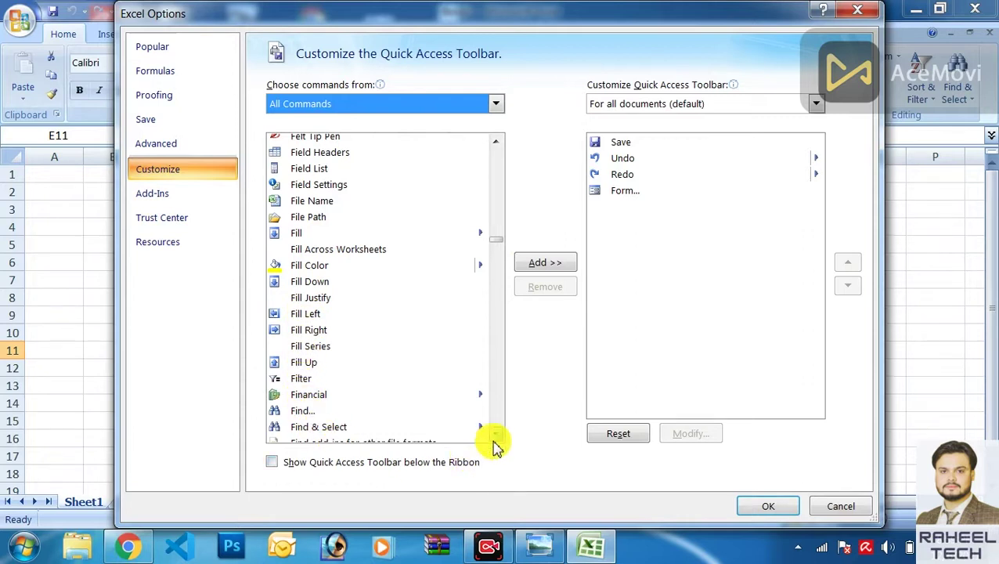
{"action": "left_click_drag", "start_coordinate": [494, 437], "coordinate": [494, 439]}
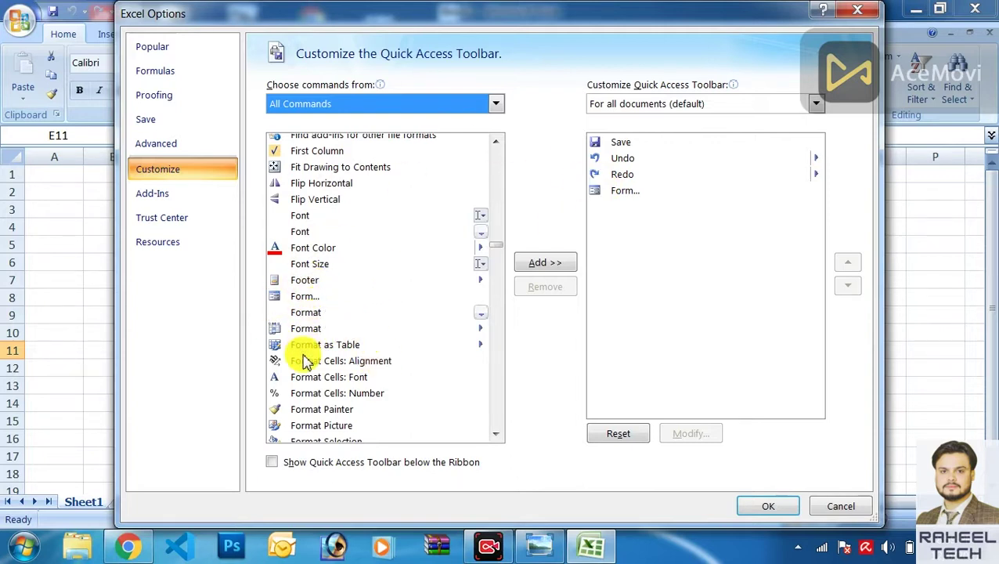
{"action": "left_click", "coordinate": [311, 296]}
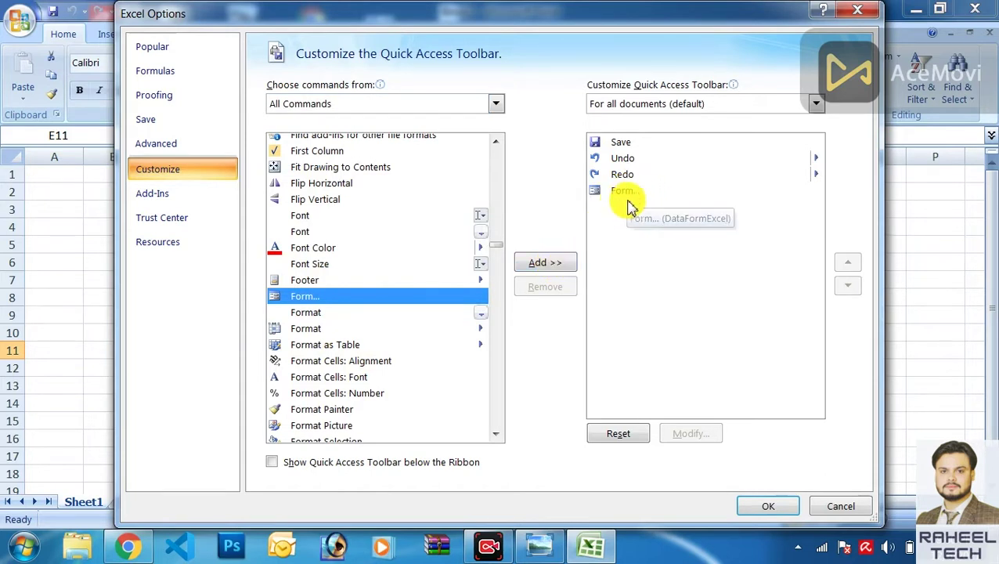
{"action": "left_click", "coordinate": [758, 506]}
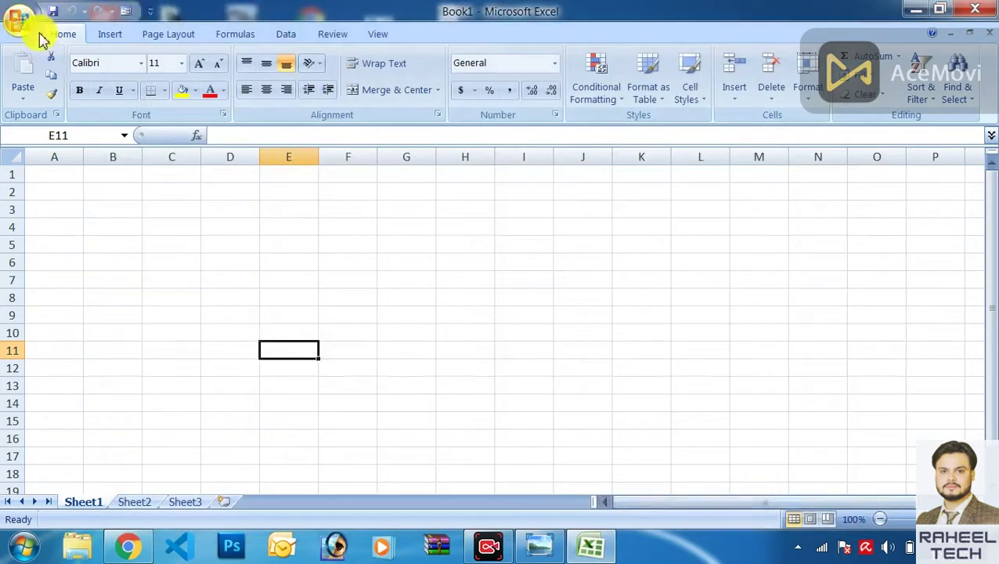
Enter the headers Sr.no and Name in C4 and D4
{"action": "left_click", "coordinate": [333, 245]}
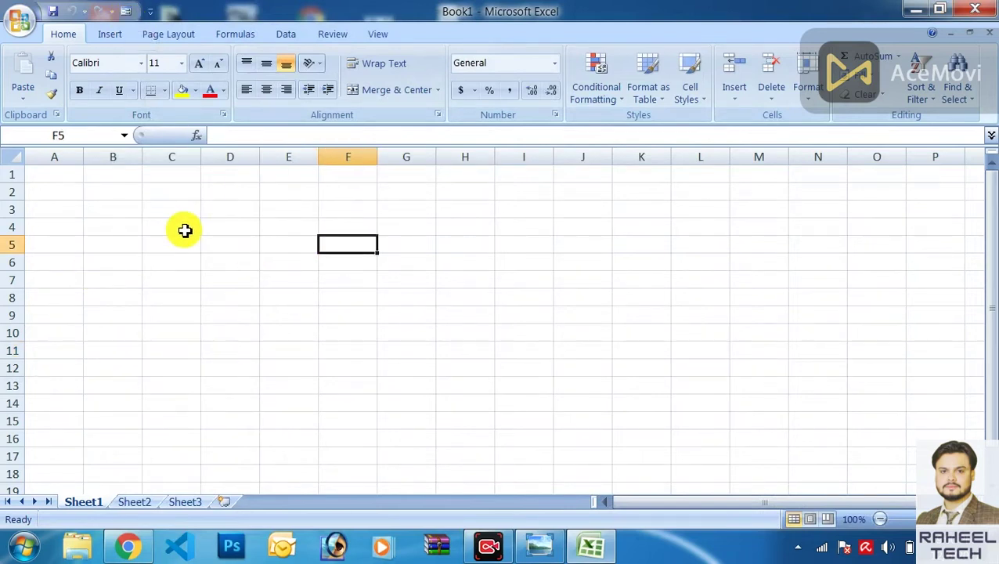
{"action": "left_click_drag", "start_coordinate": [186, 230], "coordinate": [535, 236]}
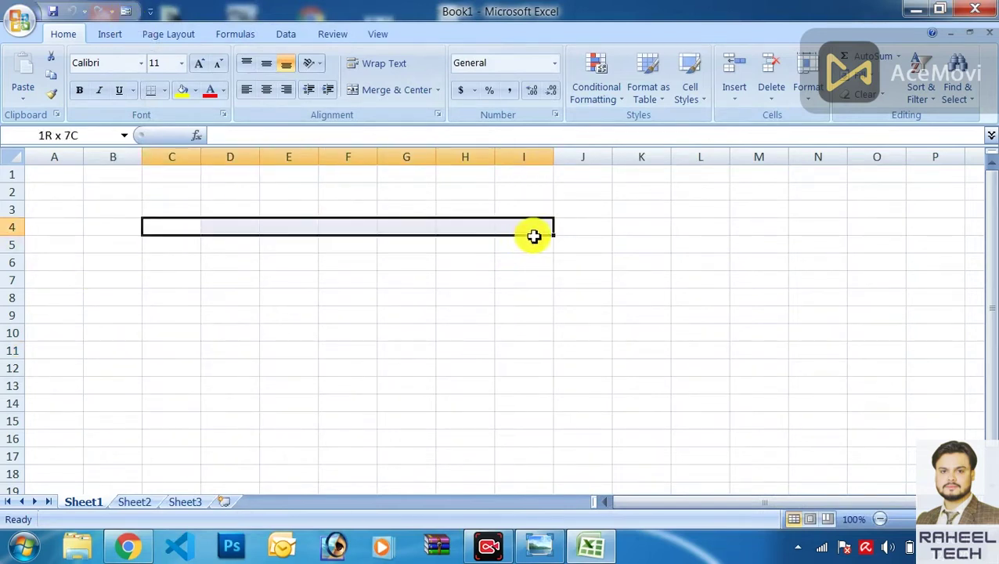
{"action": "left_click", "coordinate": [486, 355]}
{"action": "left_click", "coordinate": [178, 225]}
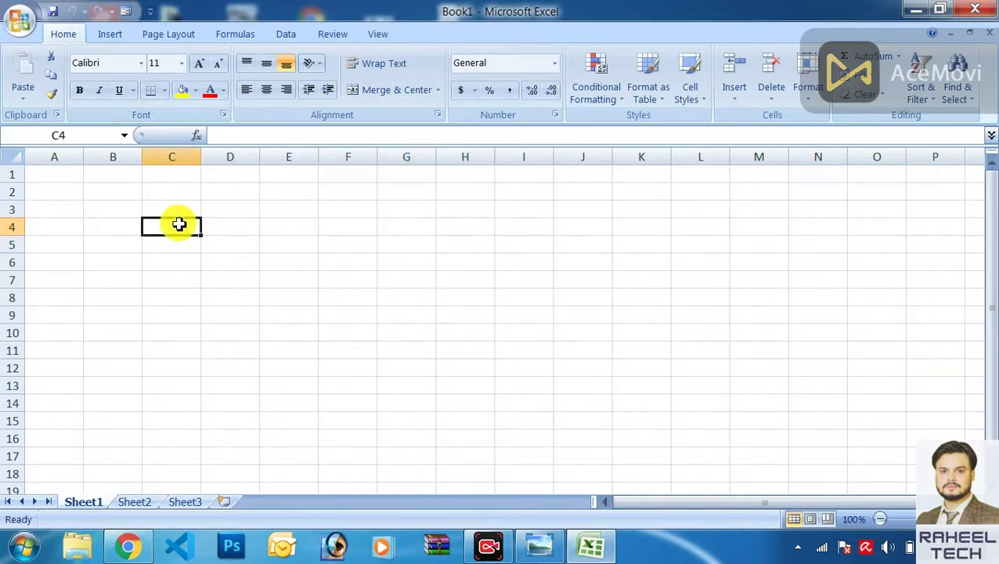
{"action": "type", "text": "s"}
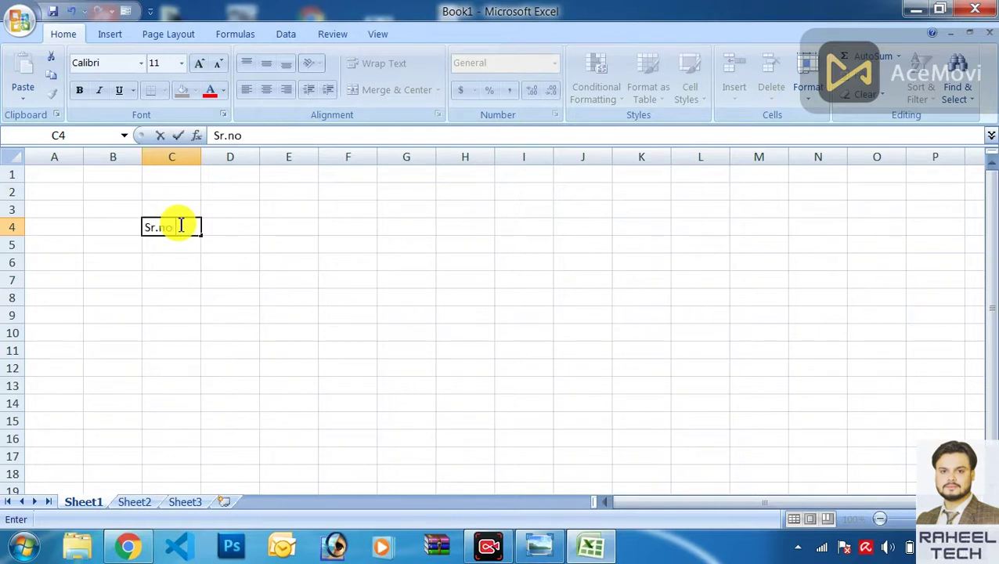
{"action": "key", "text": "Tab"}
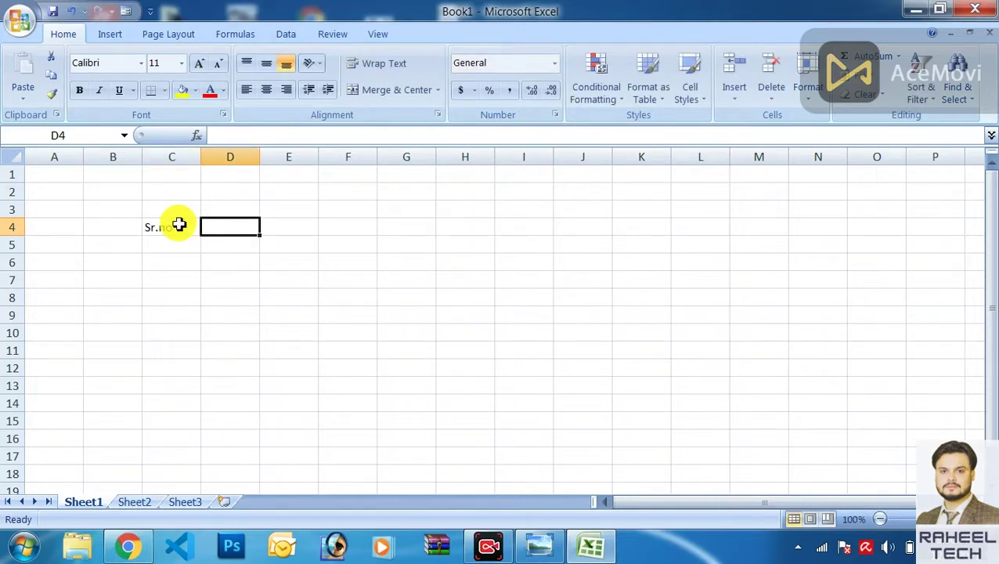
{"action": "type", "text": "Name"}
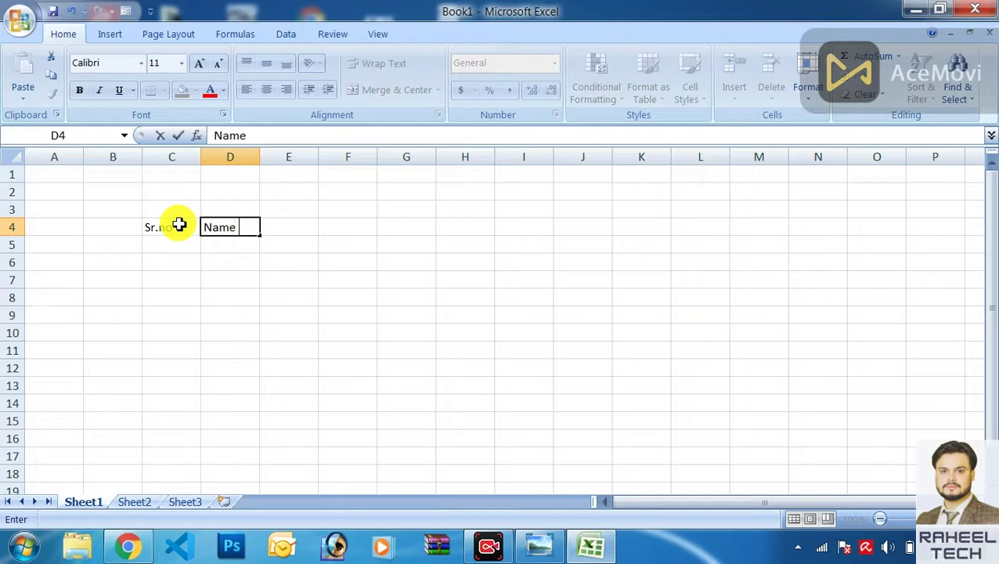
{"action": "key", "text": "Tab"}
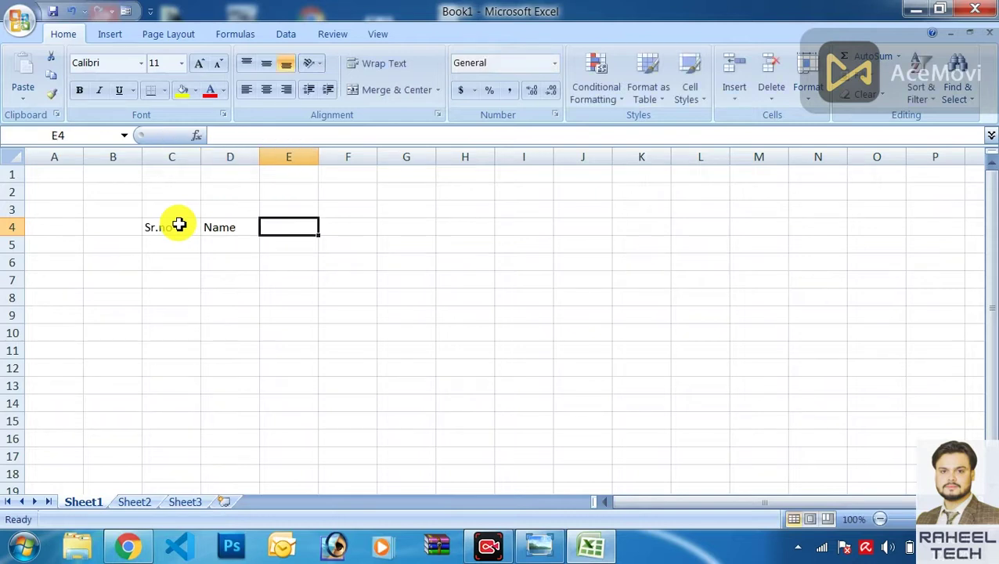
Enter Father Name, Phone No, City and Email in E4:H4
{"action": "type", "text": "Father"}
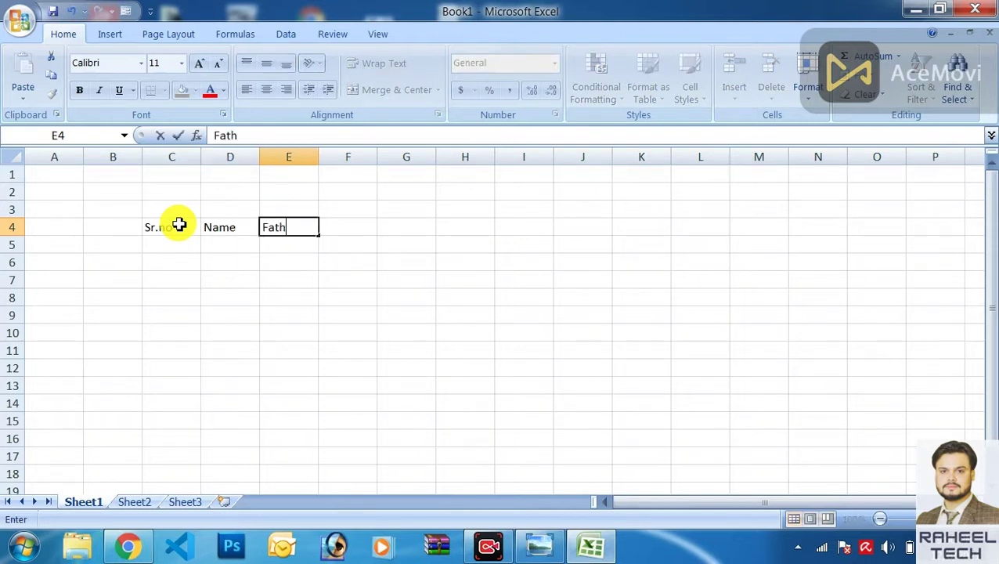
{"action": "type", "text": " Name"}
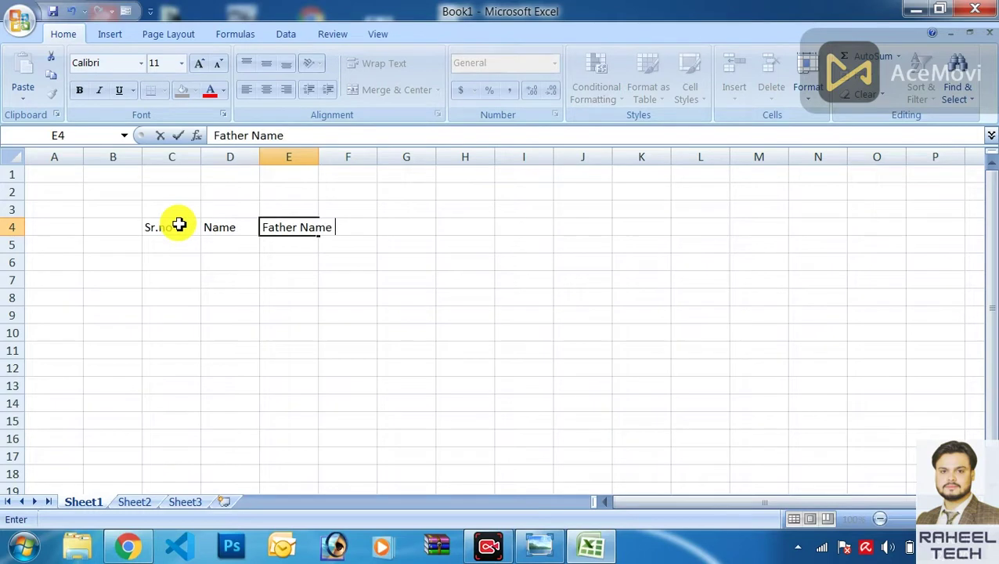
{"action": "key", "text": "Tab"}
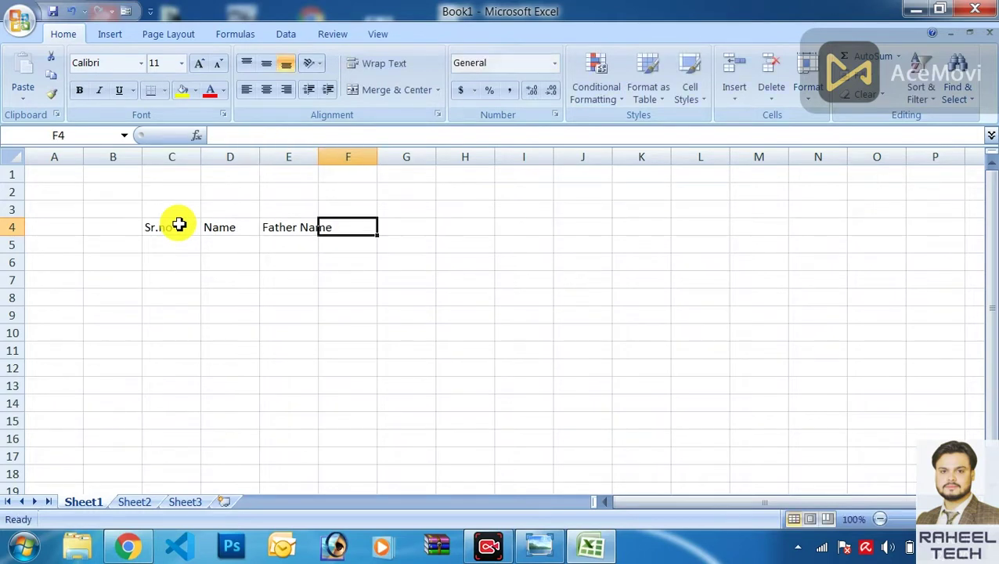
{"action": "type", "text": "Phone No"}
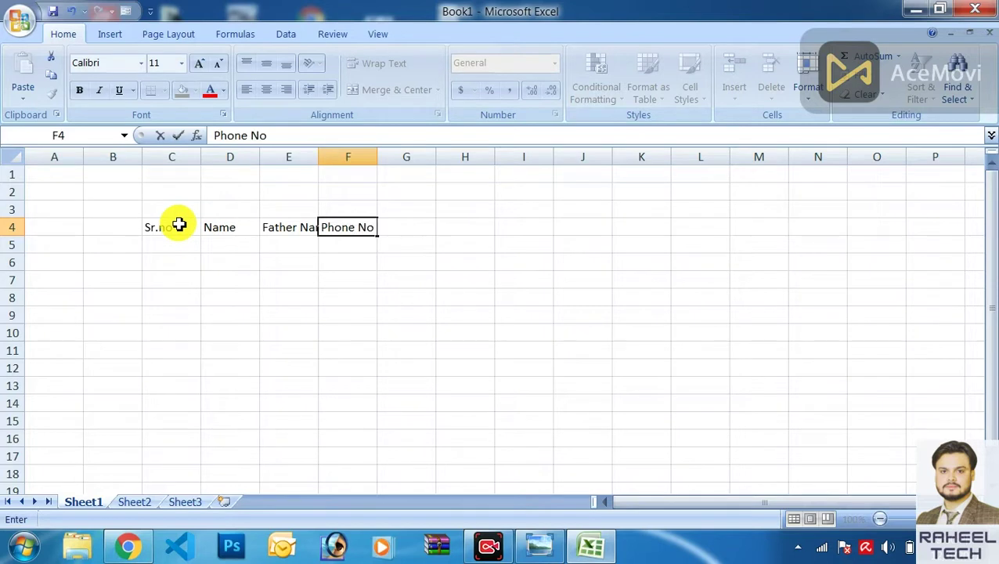
{"action": "key", "text": "Tab"}
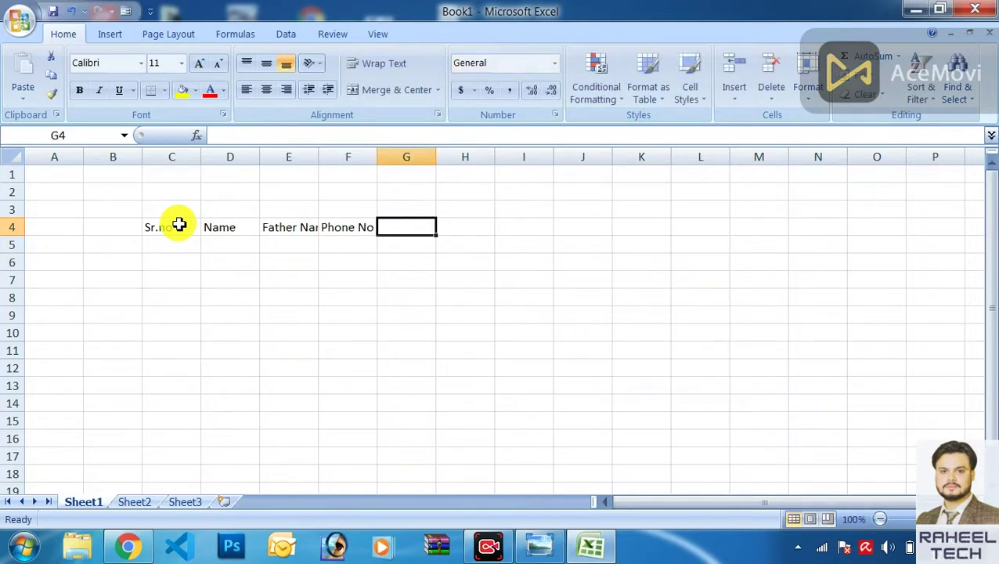
{"action": "type", "text": "City"}
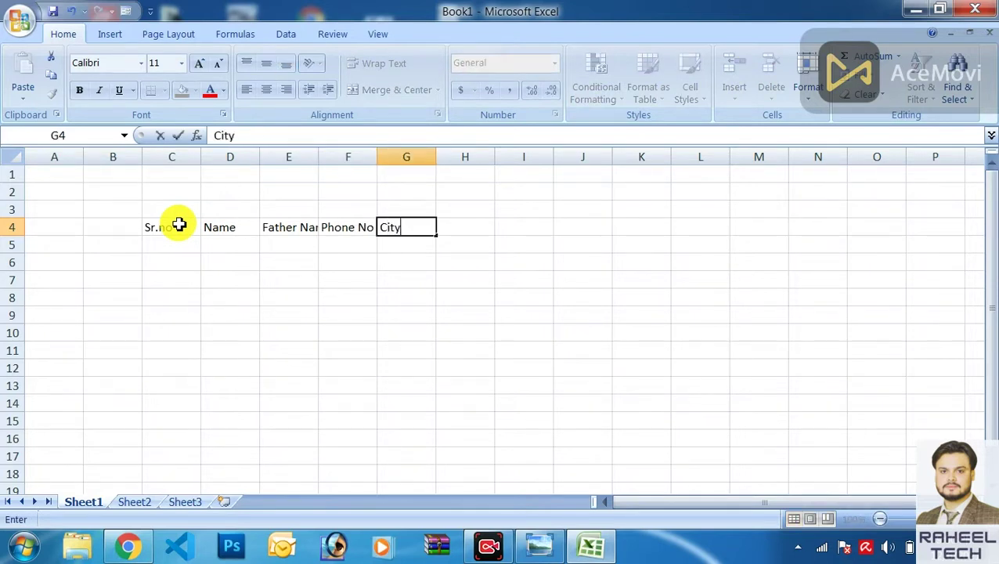
{"action": "key", "text": "Tab"}
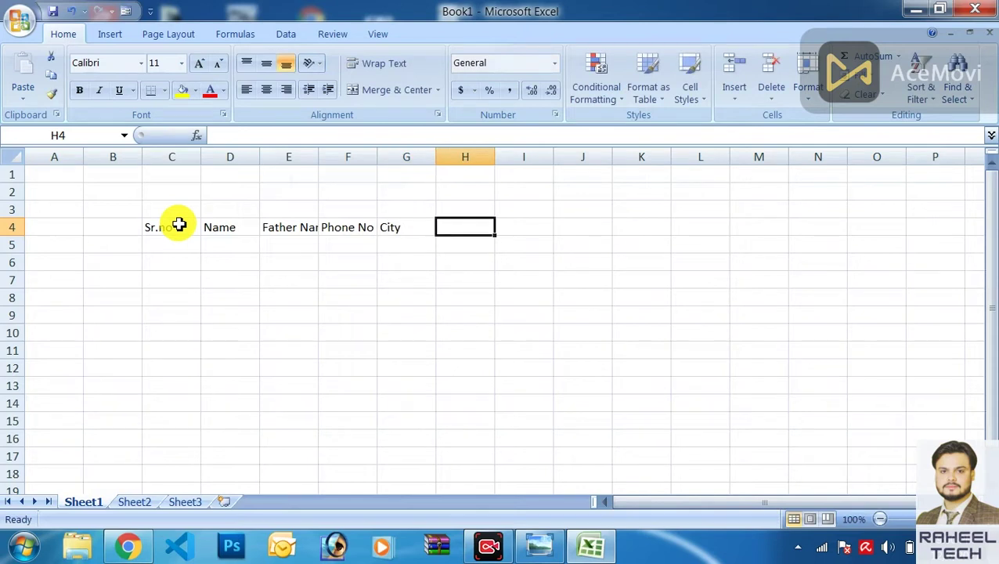
{"action": "type", "text": "Email"}
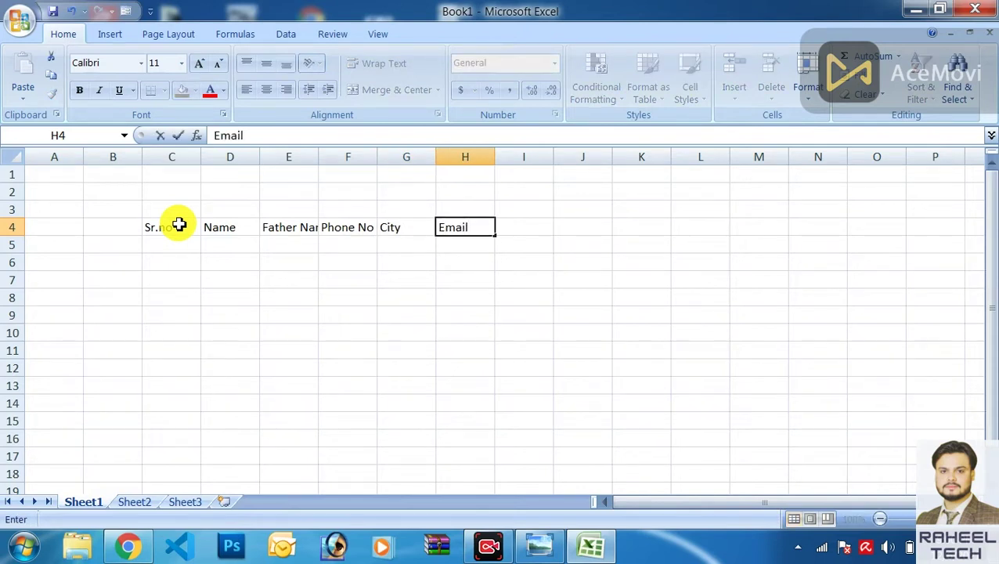
{"action": "left_click", "coordinate": [415, 310]}
Widen columns E, F and G for Father Name, Phone No and City, then select C4:H14
{"action": "left_click_drag", "start_coordinate": [317, 157], "coordinate": [341, 156]}
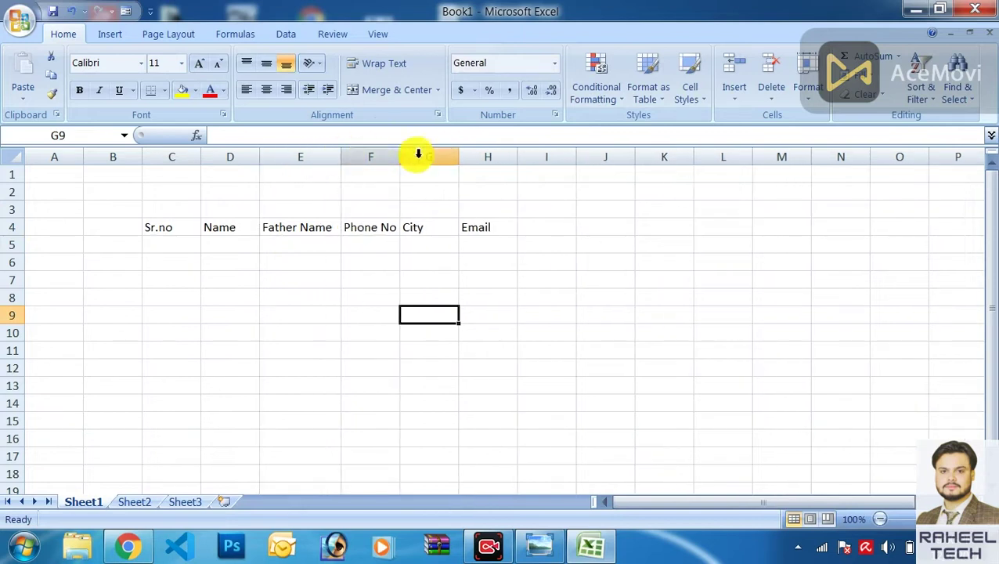
{"action": "left_click_drag", "start_coordinate": [401, 156], "coordinate": [496, 157]}
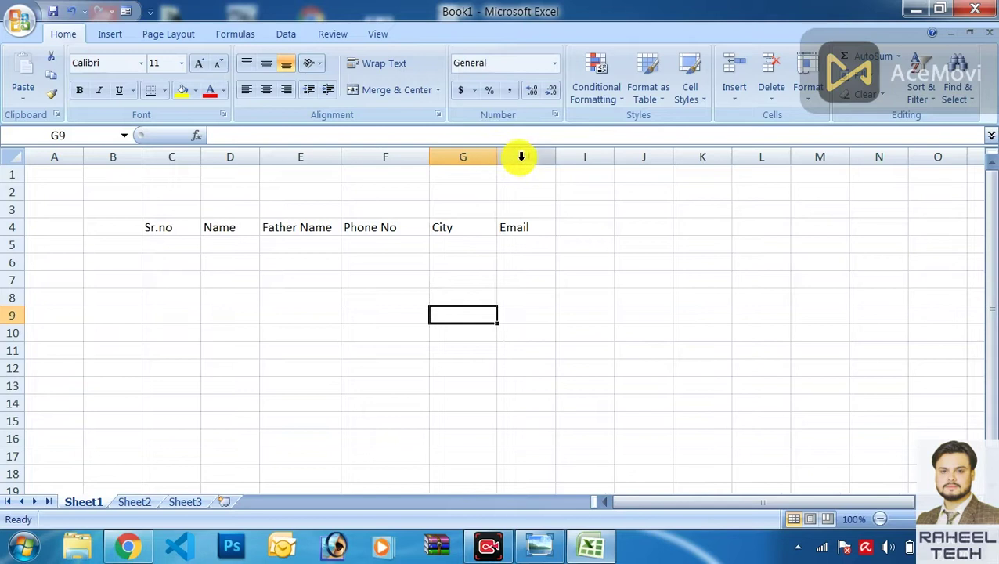
{"action": "left_click", "coordinate": [562, 314]}
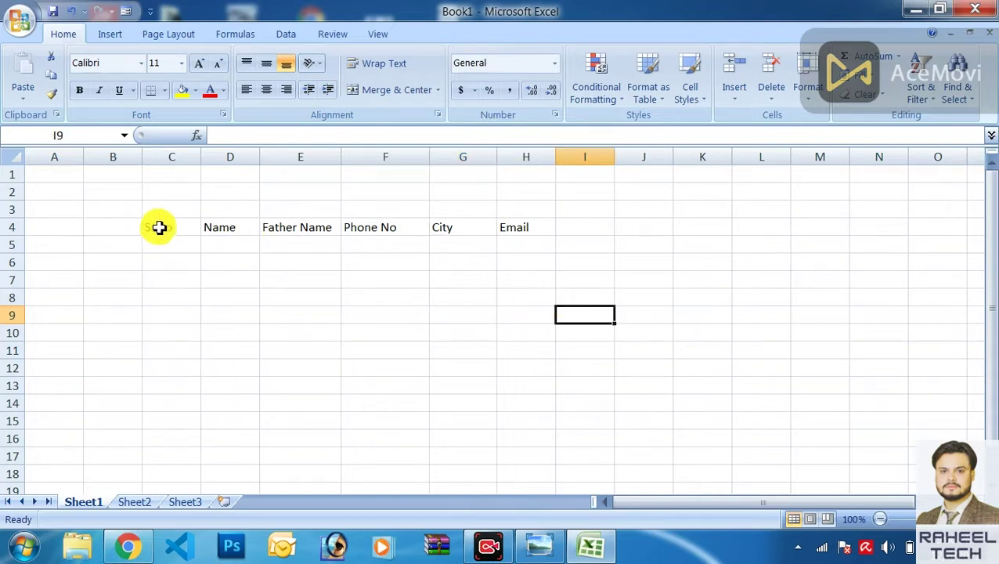
{"action": "mouse_move", "coordinate": [159, 227]}
{"action": "left_mouse_down"}
{"action": "mouse_move", "coordinate": [514, 310]}
{"action": "mouse_move", "coordinate": [516, 404]}
{"action": "left_mouse_up"}
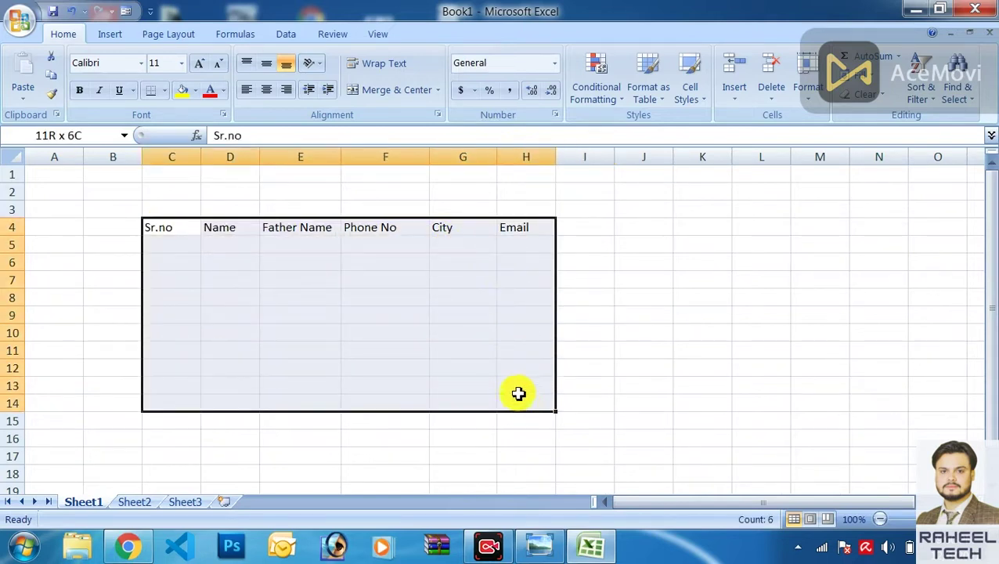
Apply All Borders to C4:H14 and center the row 4 headers at font size 14
{"action": "left_click", "coordinate": [164, 91]}
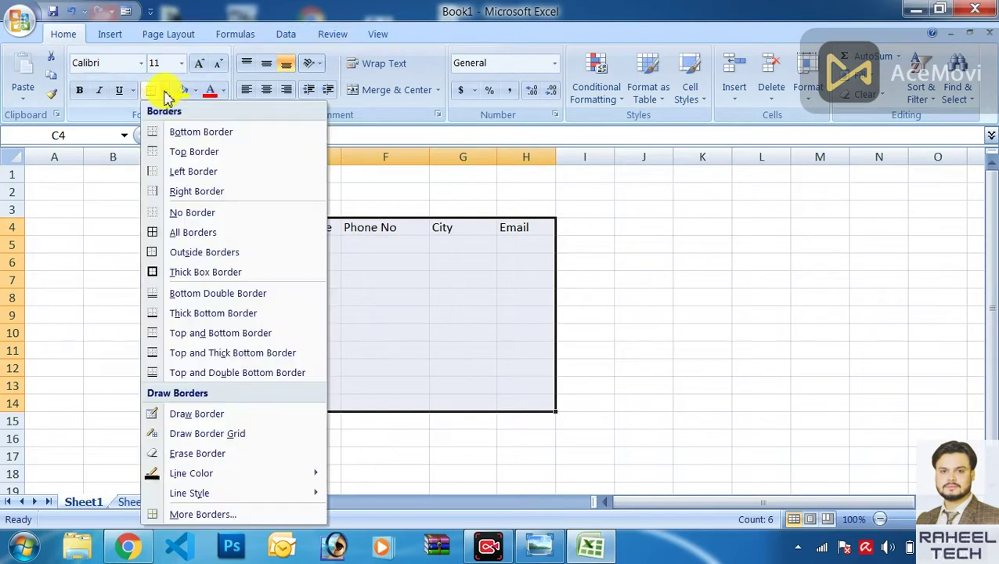
{"action": "left_click", "coordinate": [202, 233]}
{"action": "left_click_drag", "start_coordinate": [158, 226], "coordinate": [539, 227]}
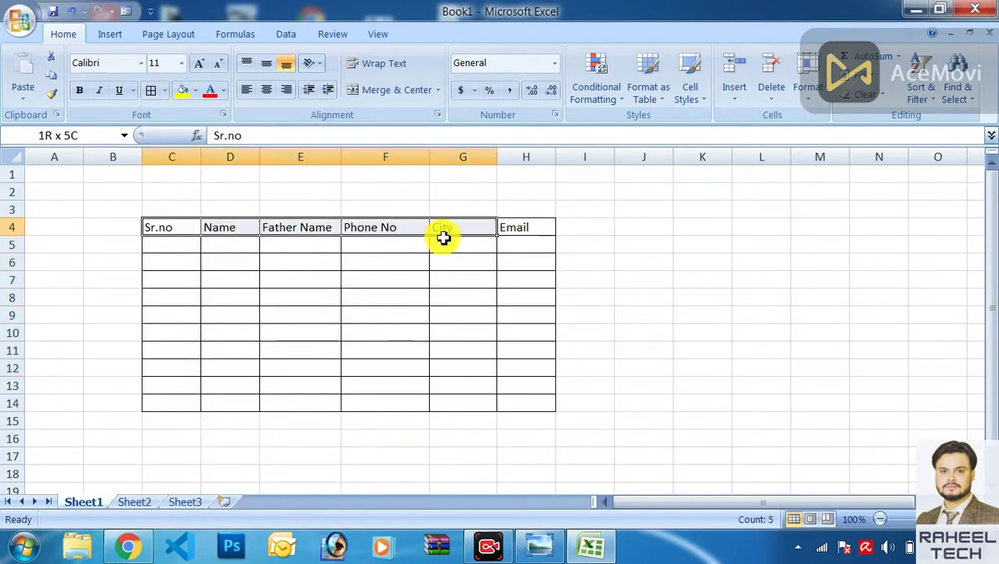
{"action": "left_click", "coordinate": [267, 91]}
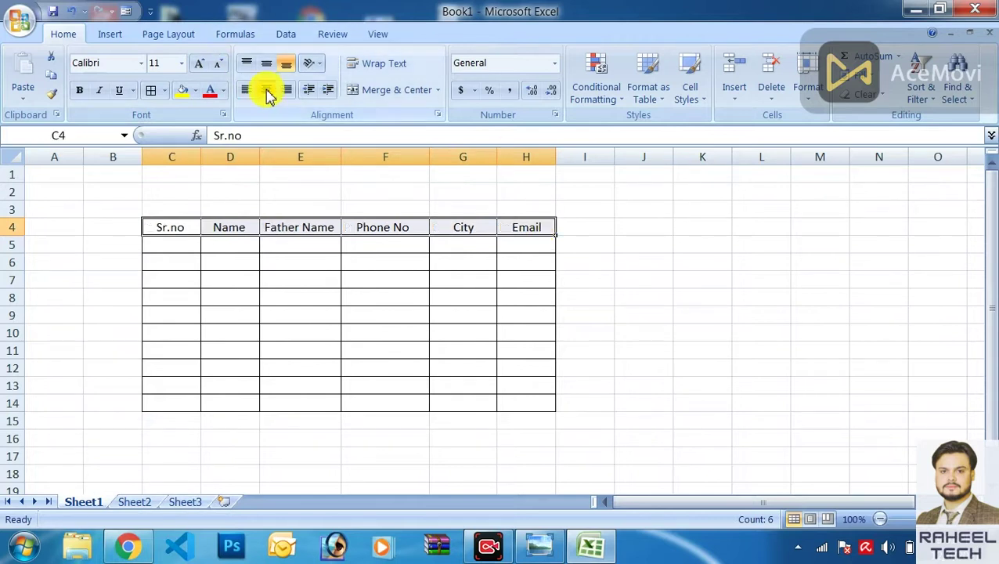
{"action": "left_click", "coordinate": [179, 64]}
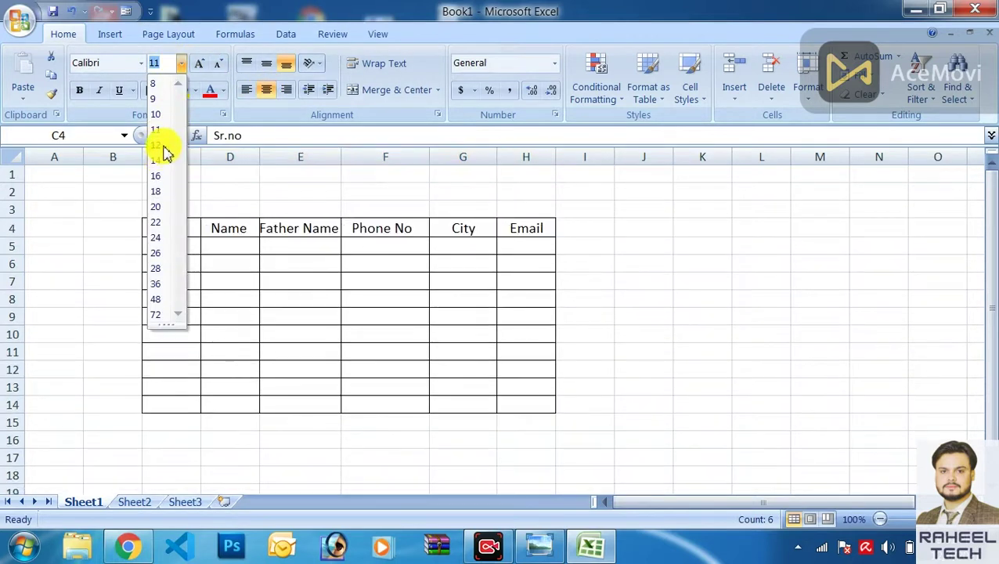
{"action": "left_click", "coordinate": [571, 393]}
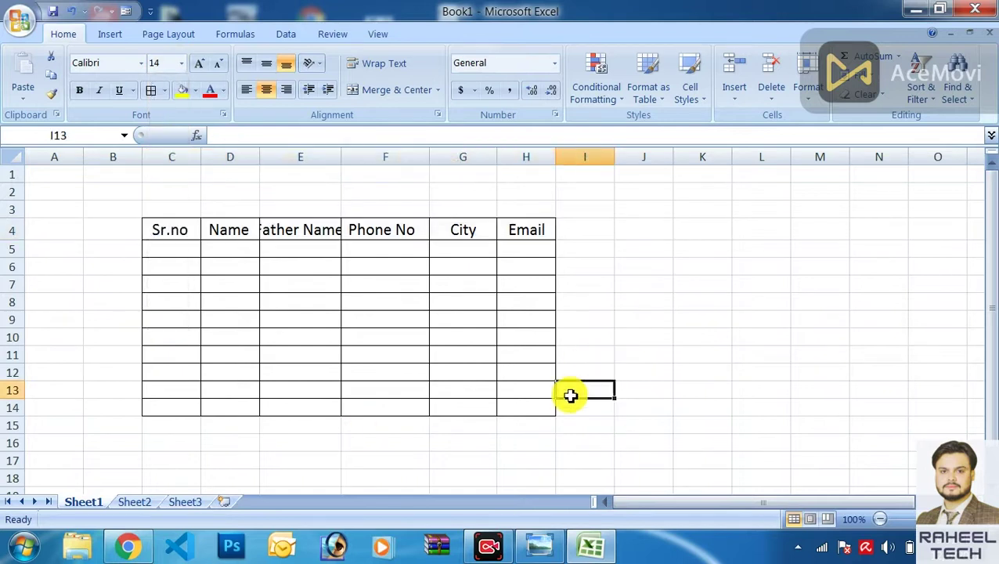
Widen the Email, Father Name, Name and Phone No columns, narrow Sr.no, then select C4:H4
{"action": "left_click_drag", "start_coordinate": [557, 162], "coordinate": [602, 159]}
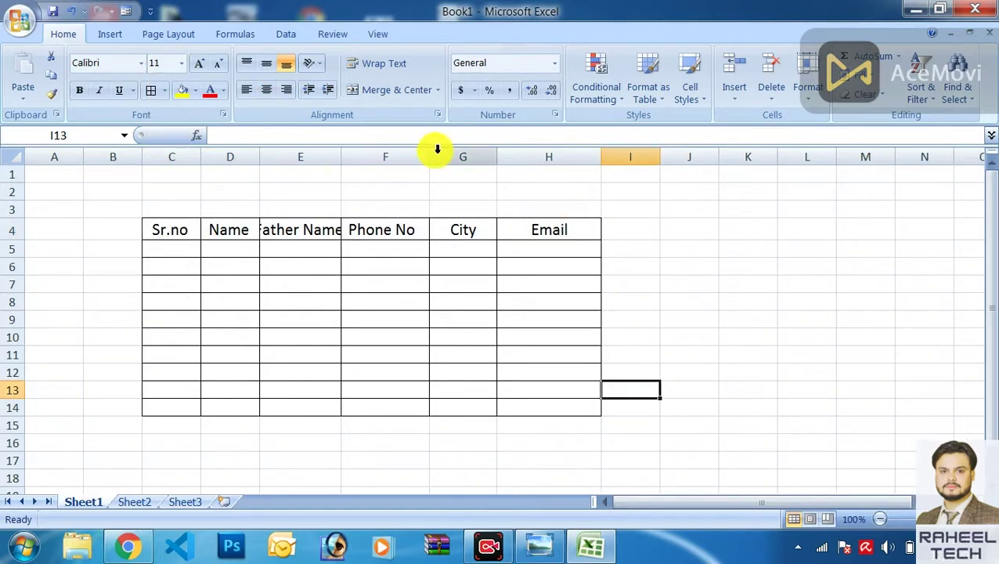
{"action": "left_click_drag", "start_coordinate": [341, 159], "coordinate": [429, 159]}
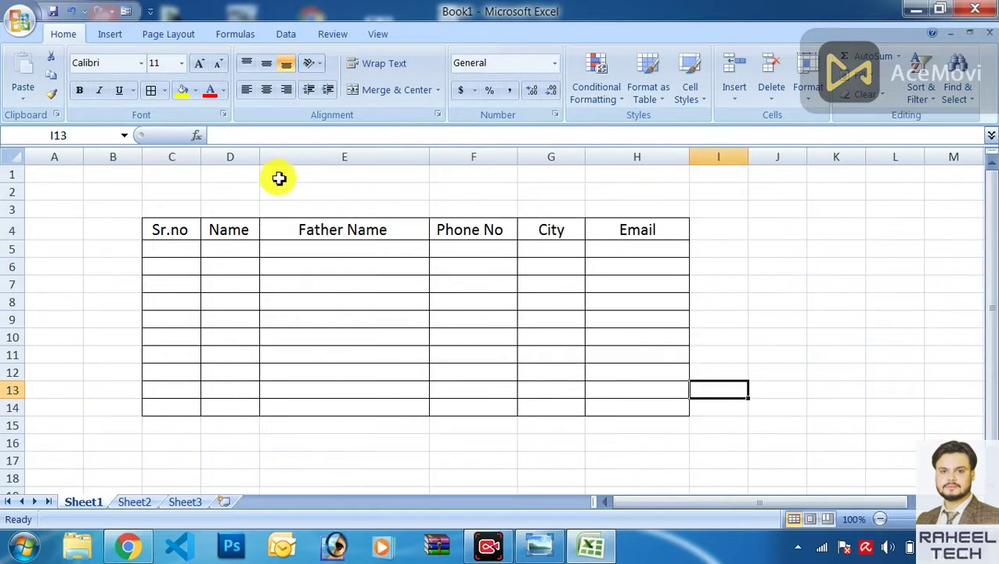
{"action": "left_click_drag", "start_coordinate": [259, 160], "coordinate": [335, 164]}
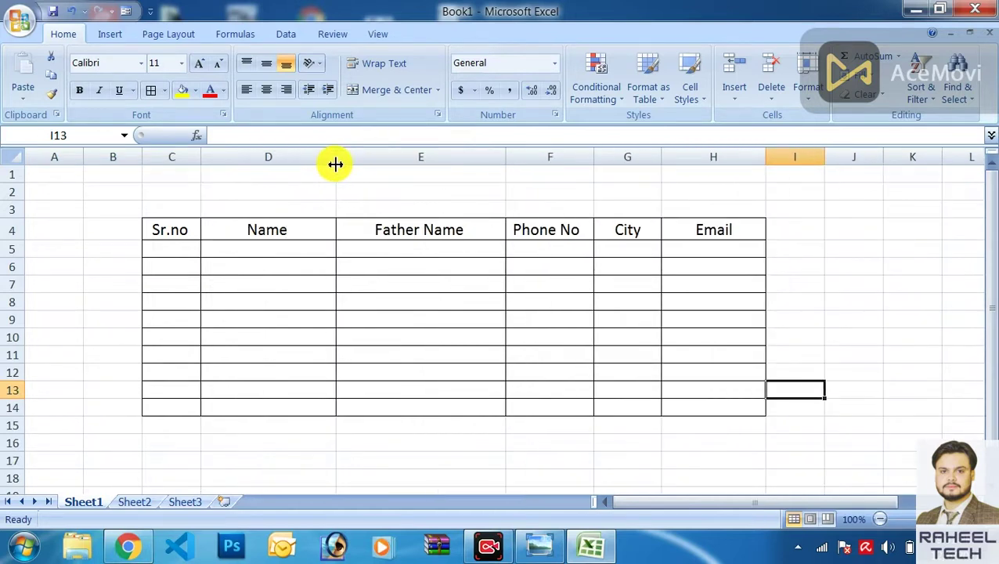
{"action": "left_click_drag", "start_coordinate": [598, 158], "coordinate": [613, 159]}
{"action": "left_click_drag", "start_coordinate": [202, 159], "coordinate": [190, 159]}
{"action": "left_click", "coordinate": [442, 321]}
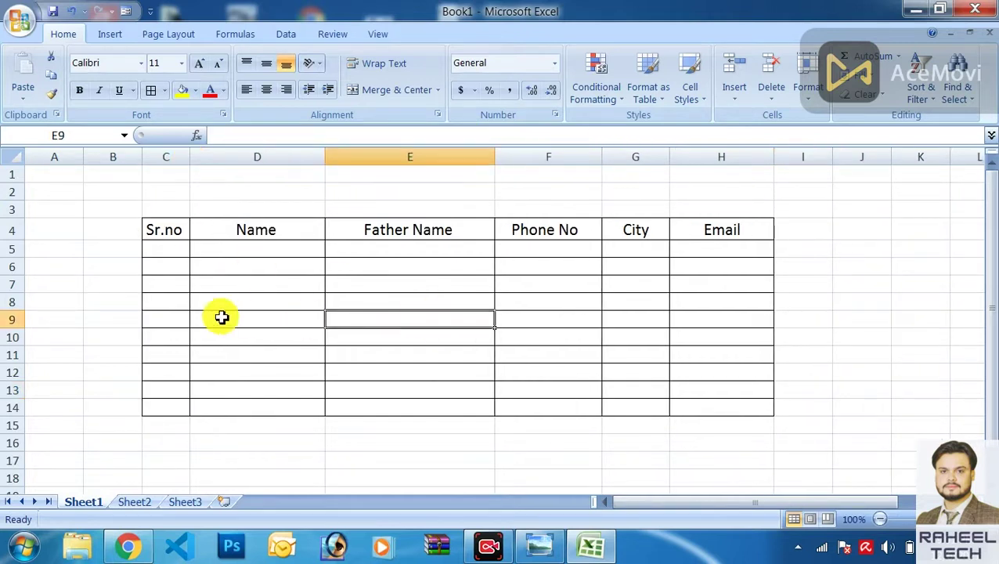
{"action": "left_click_drag", "start_coordinate": [163, 228], "coordinate": [721, 235]}
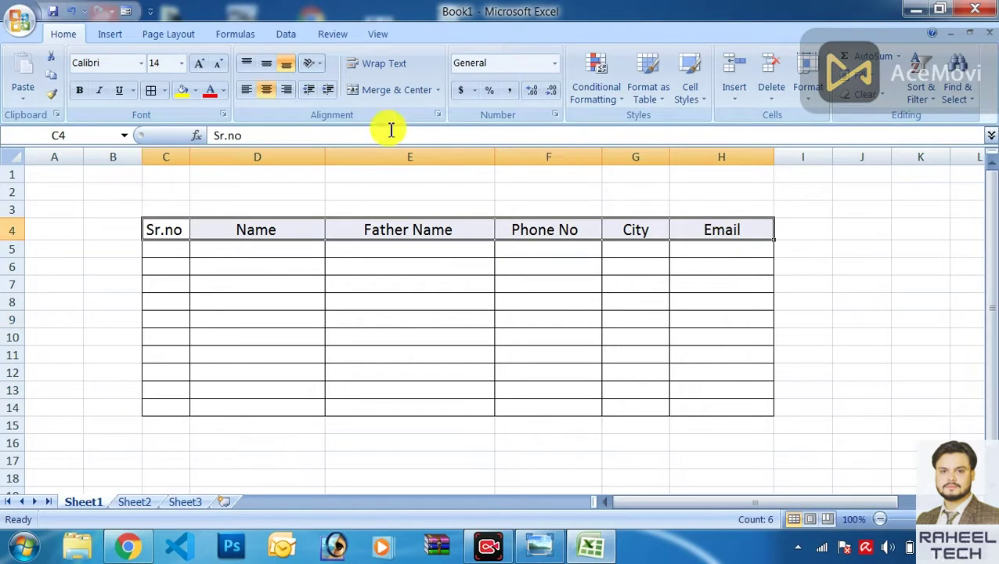
Give header row C4:H4 a black fill and white font, then select the table to row 14
{"action": "left_click", "coordinate": [195, 90]}
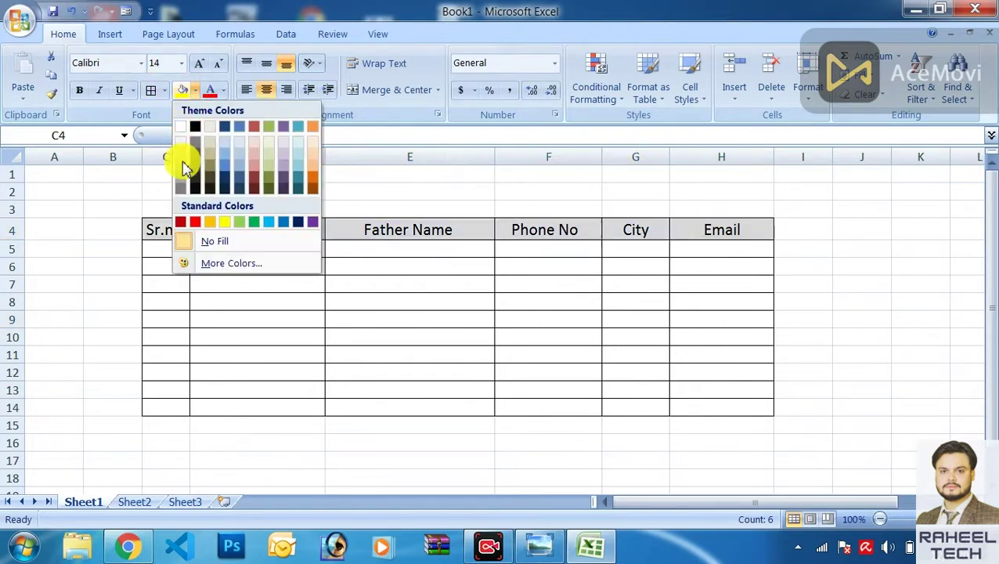
{"action": "left_click", "coordinate": [195, 126]}
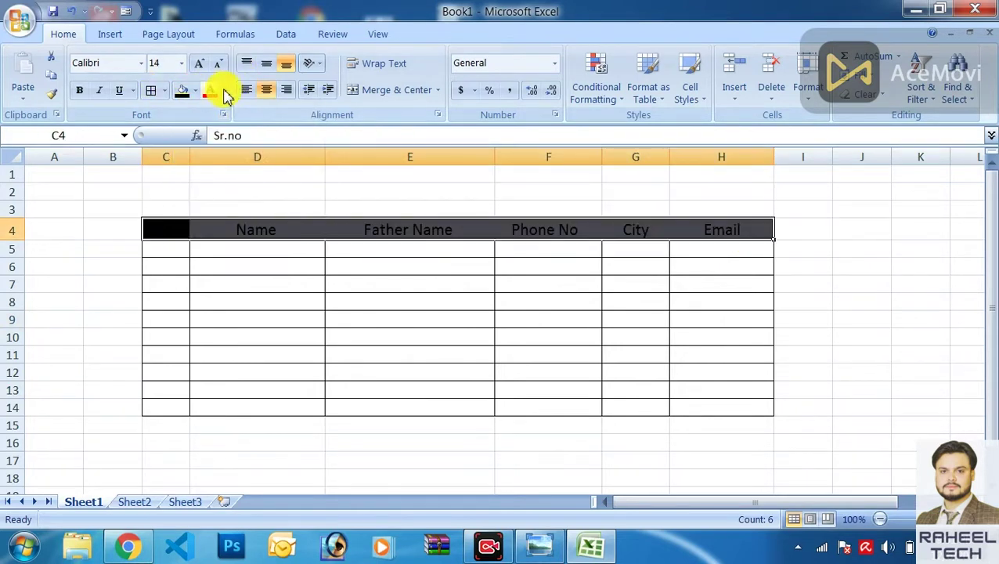
{"action": "left_click", "coordinate": [223, 91]}
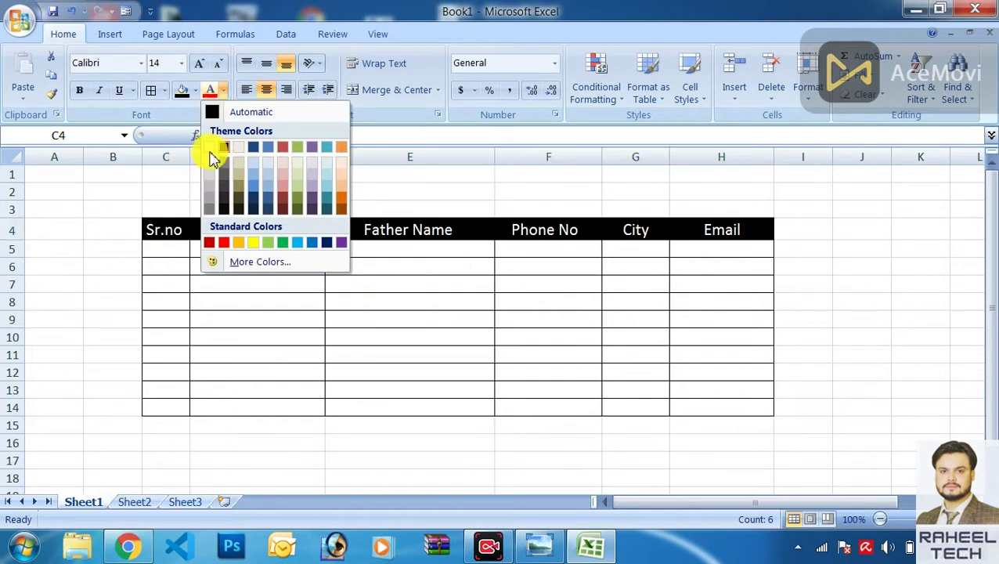
{"action": "left_click", "coordinate": [222, 148]}
{"action": "left_click", "coordinate": [428, 359]}
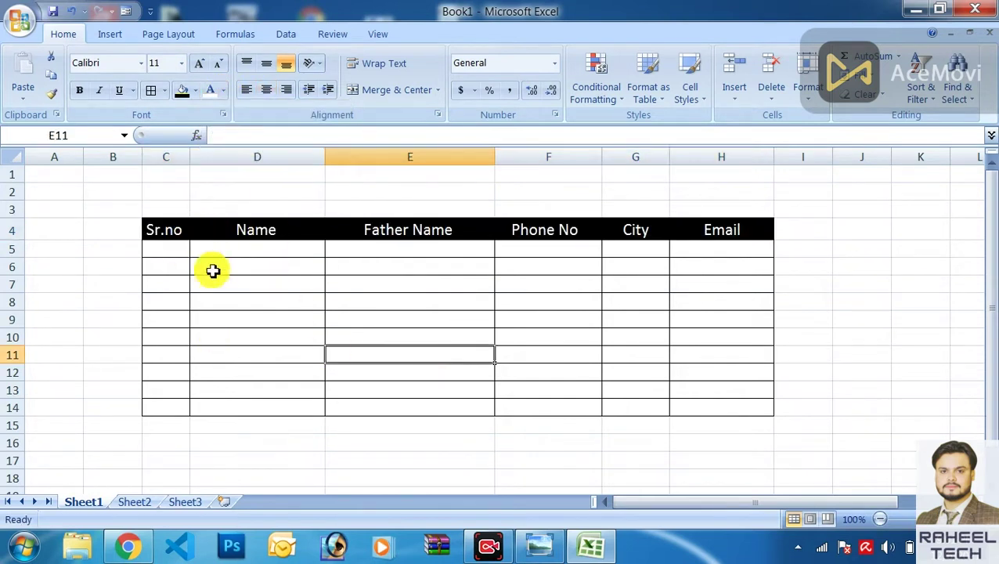
{"action": "left_click", "coordinate": [457, 320]}
{"action": "left_click", "coordinate": [556, 332]}
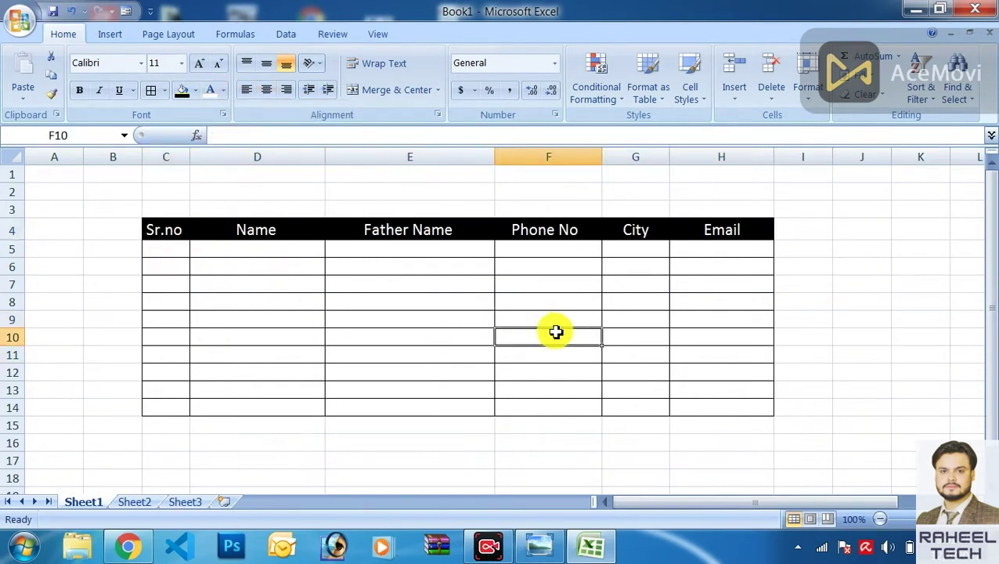
{"action": "left_click_drag", "start_coordinate": [156, 227], "coordinate": [762, 408]}
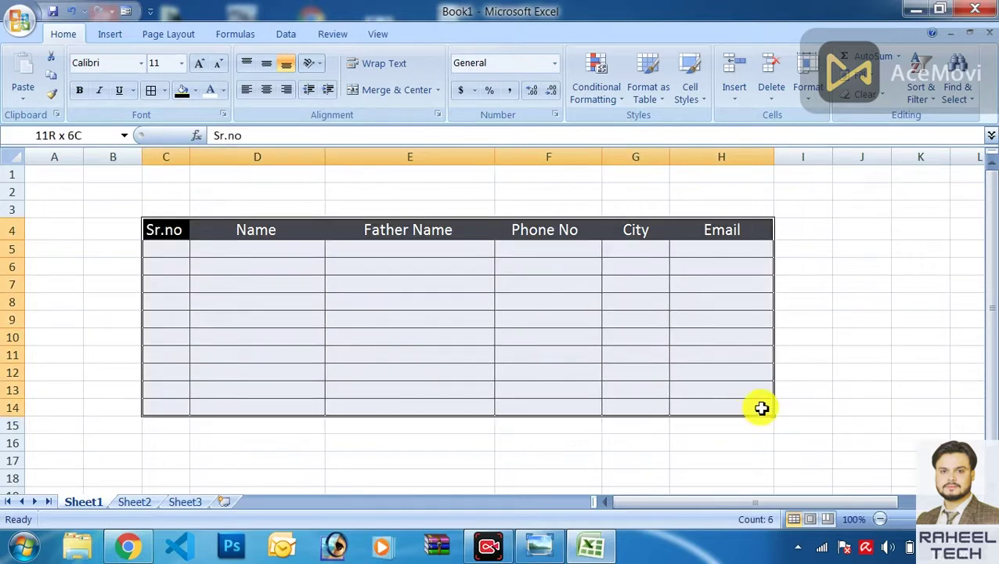
Apply a Thick Box Border around the whole C4:H14 table
{"action": "left_click", "coordinate": [920, 372]}
{"action": "mouse_move", "coordinate": [157, 224]}
{"action": "left_mouse_down"}
{"action": "mouse_move", "coordinate": [325, 289]}
{"action": "mouse_move", "coordinate": [763, 412]}
{"action": "left_mouse_up"}
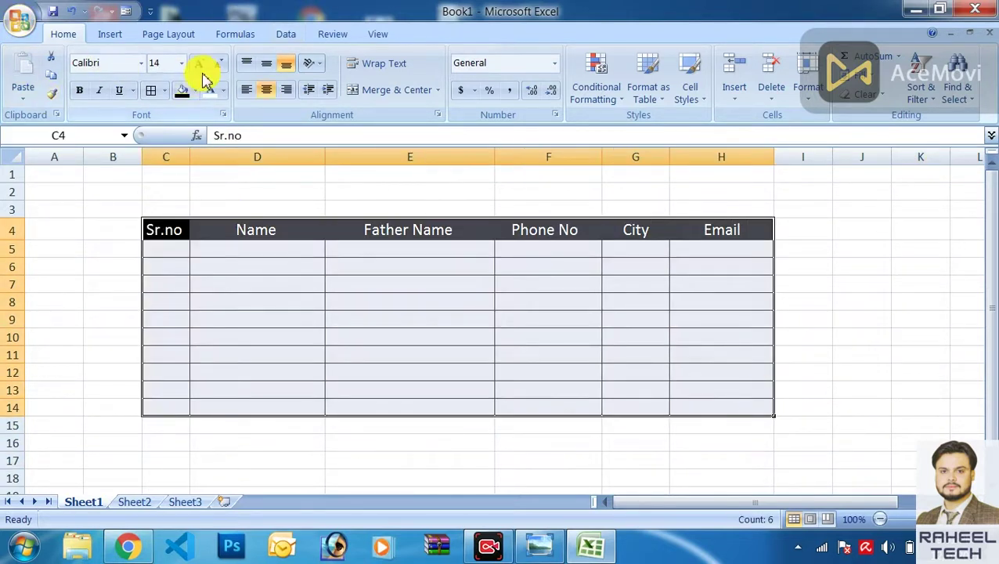
{"action": "left_click", "coordinate": [164, 90]}
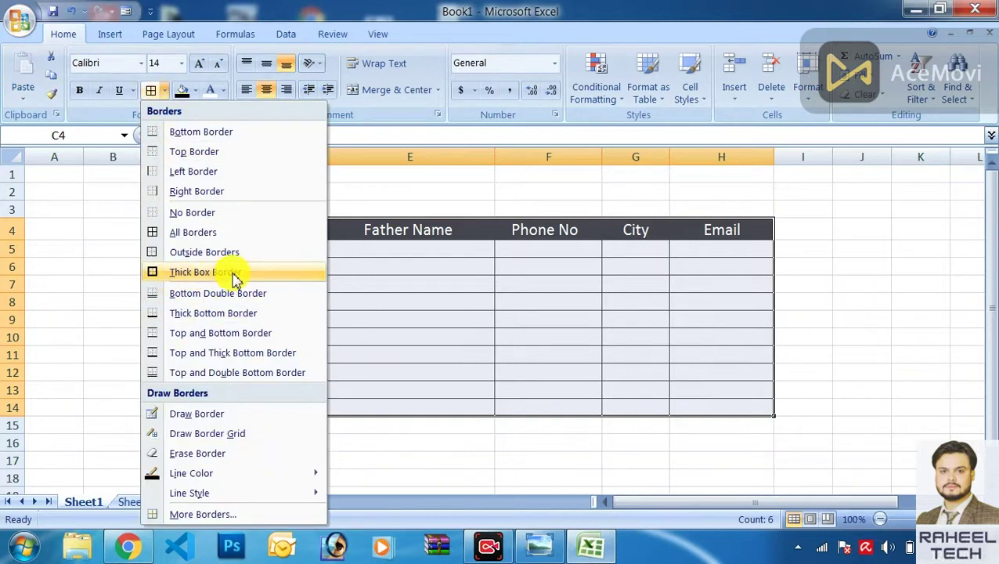
{"action": "left_click", "coordinate": [235, 274]}
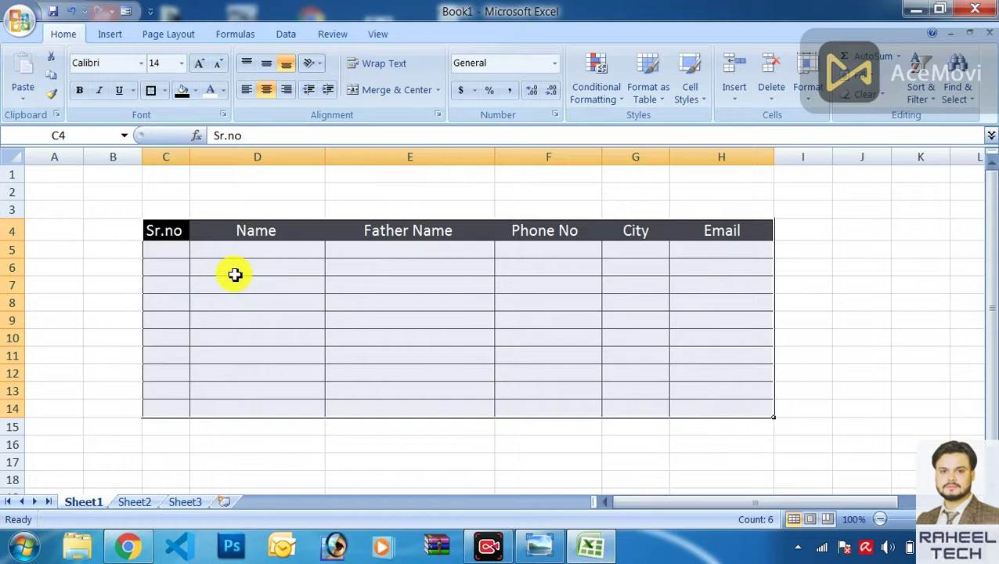
{"action": "left_click", "coordinate": [785, 300]}
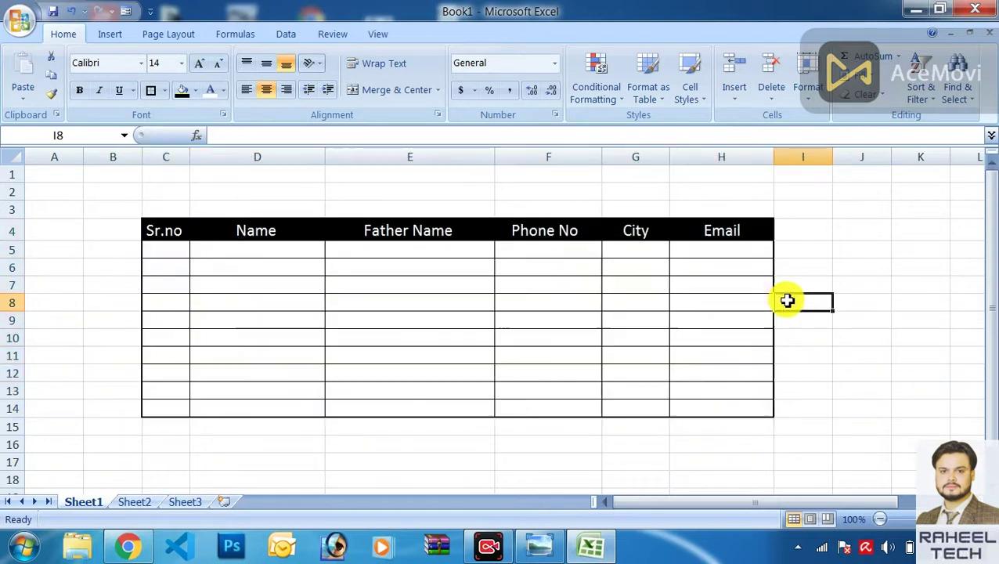
{"action": "left_click", "coordinate": [529, 403]}
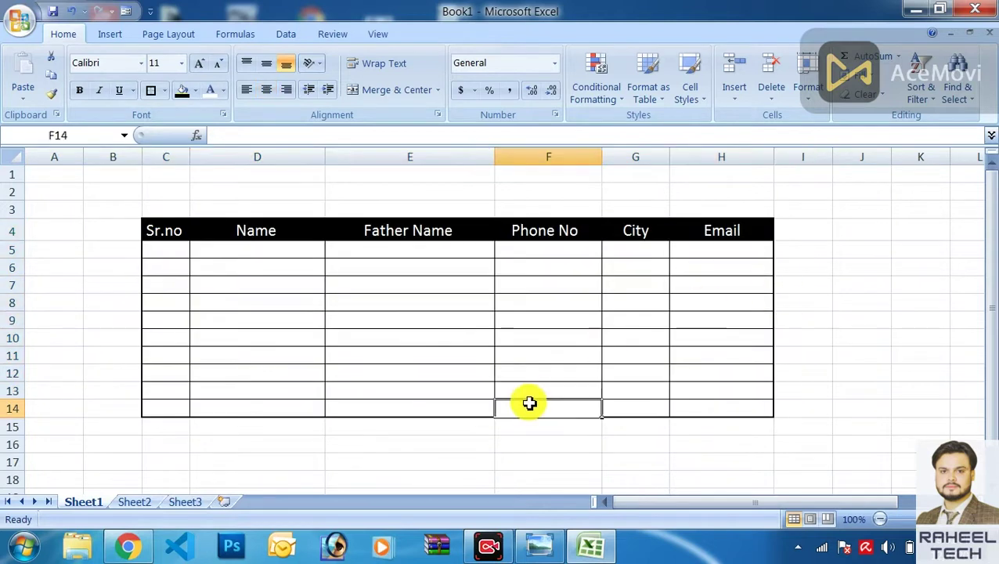
Enter record 1 in row 5: Sr.no 1, name, father's name, phone number, Karachi and e-mail
{"action": "left_click", "coordinate": [167, 255]}
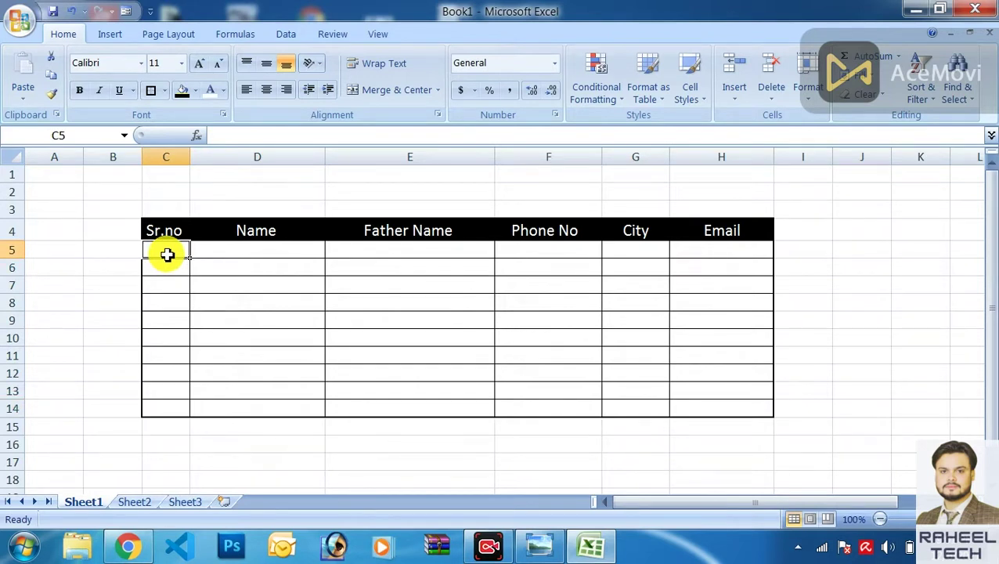
{"action": "type", "text": "1"}
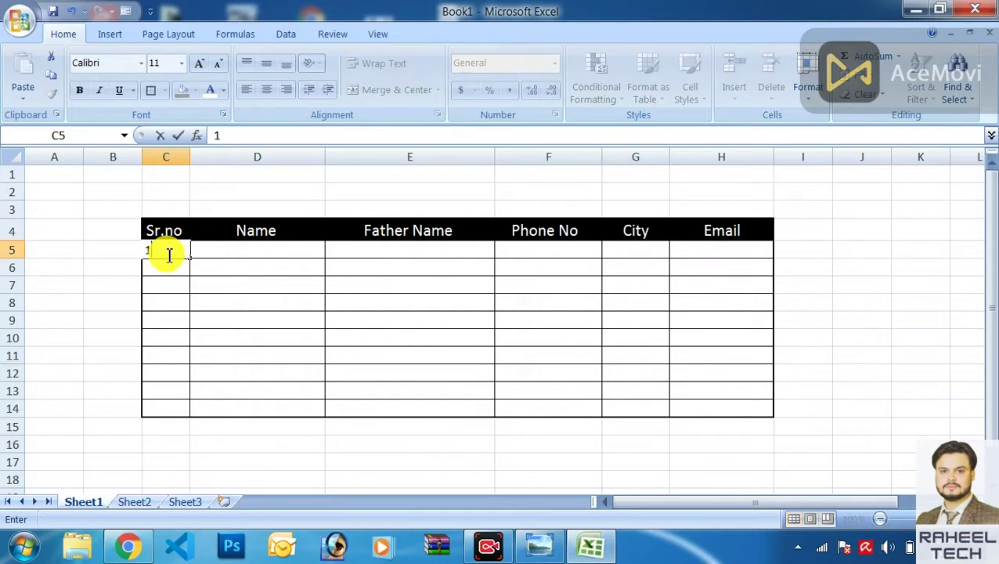
{"action": "key", "text": "Tab"}
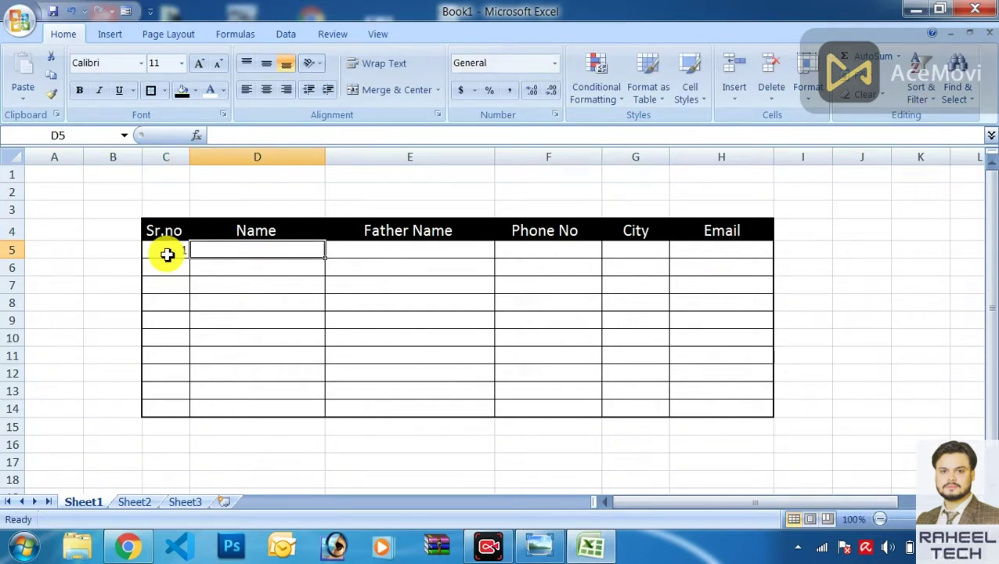
{"action": "type", "text": "Raheel"}
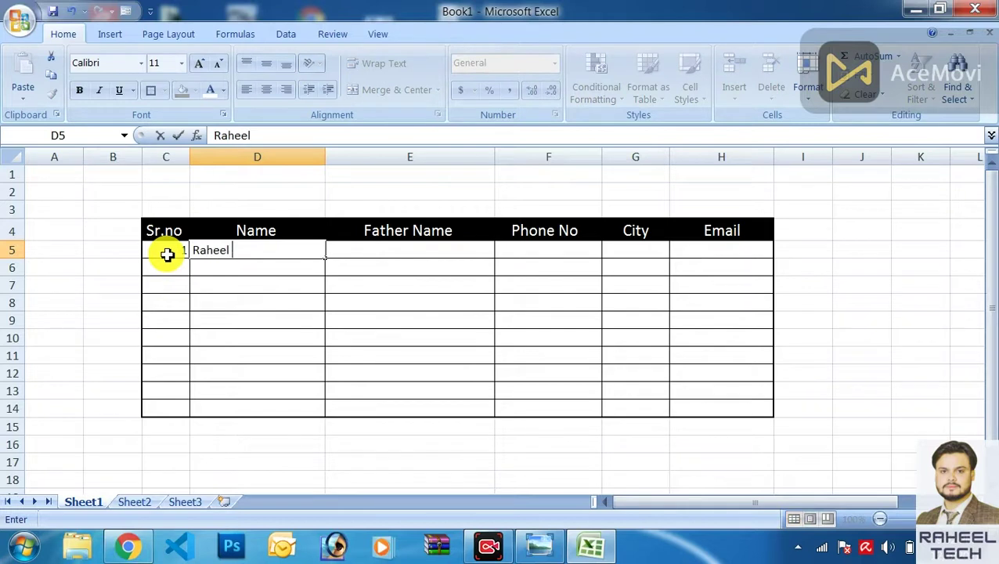
{"action": "key", "text": "Tab"}
{"action": "type", "text": "Akra"}
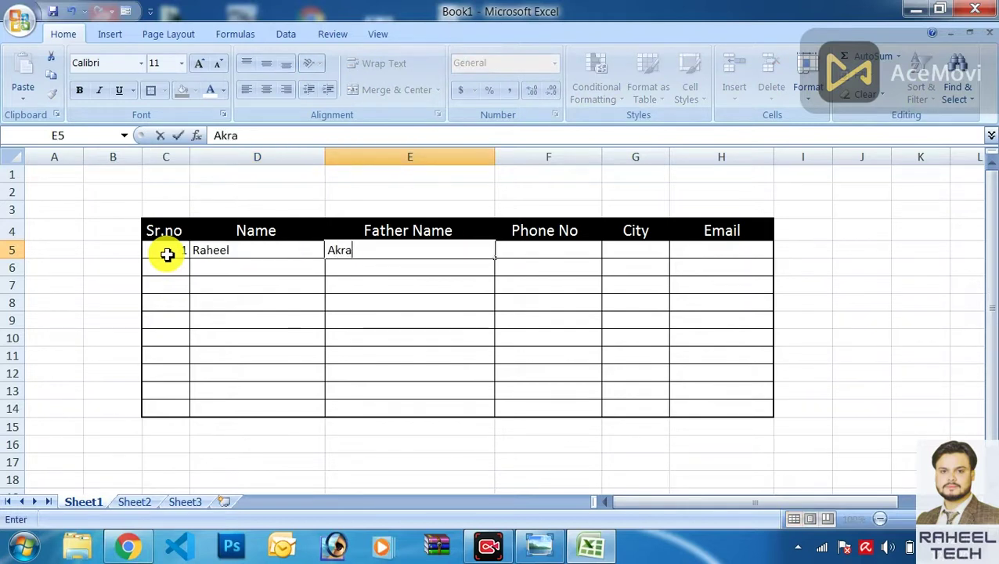
{"action": "type", "text": "m"}
{"action": "key", "text": "Tab"}
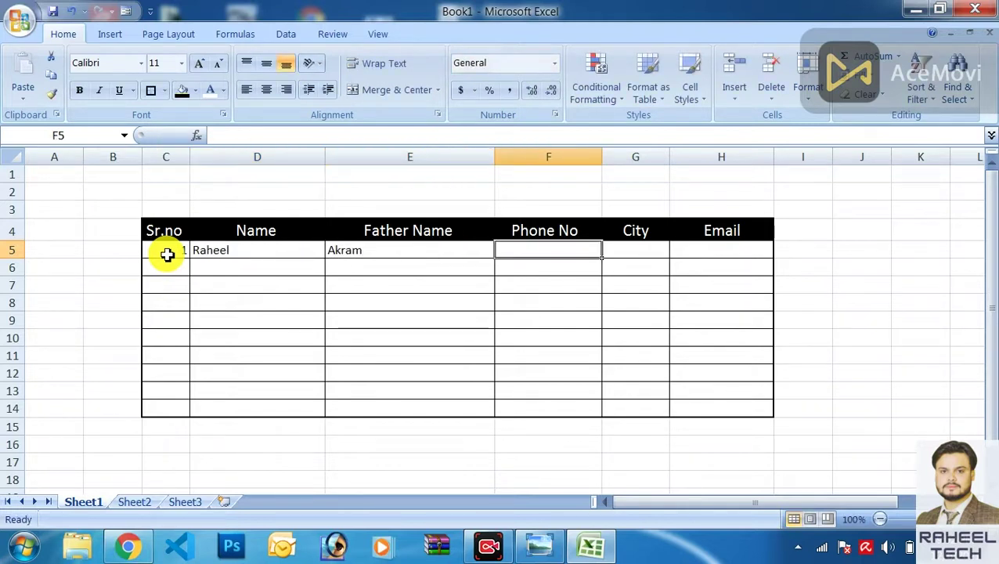
{"action": "type", "text": "0345-12345"}
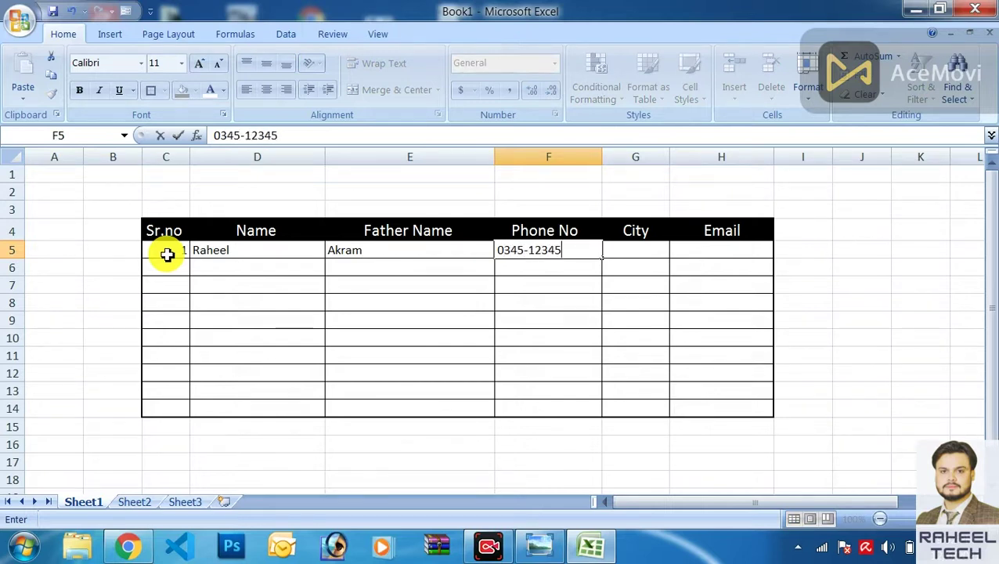
{"action": "key", "text": "Tab"}
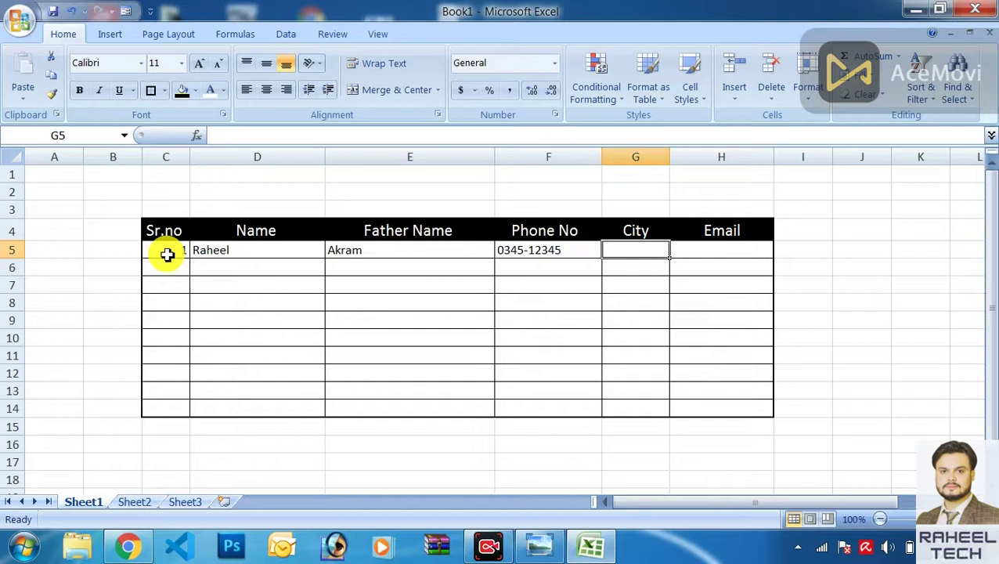
{"action": "type", "text": "k"}
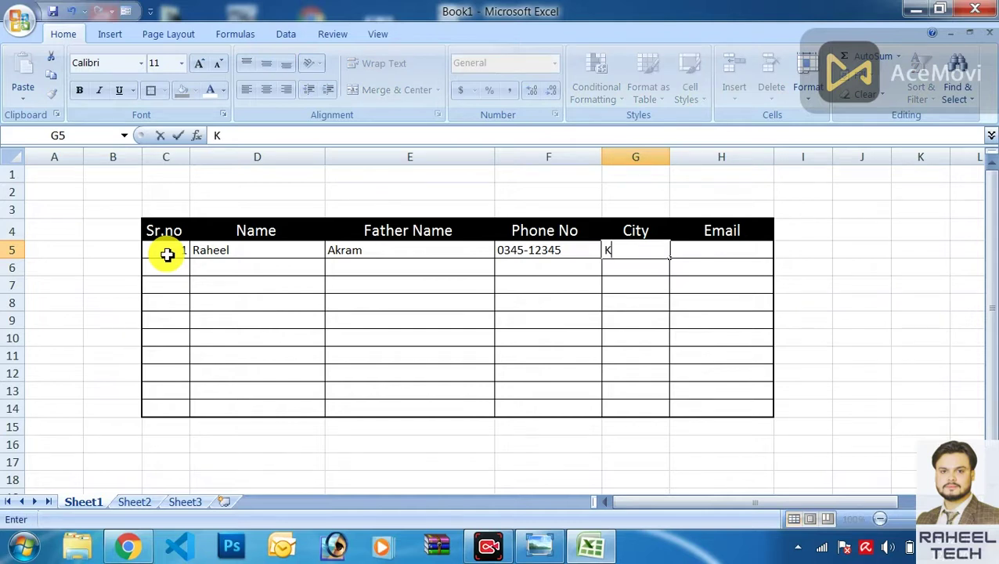
{"action": "key", "text": "Tab"}
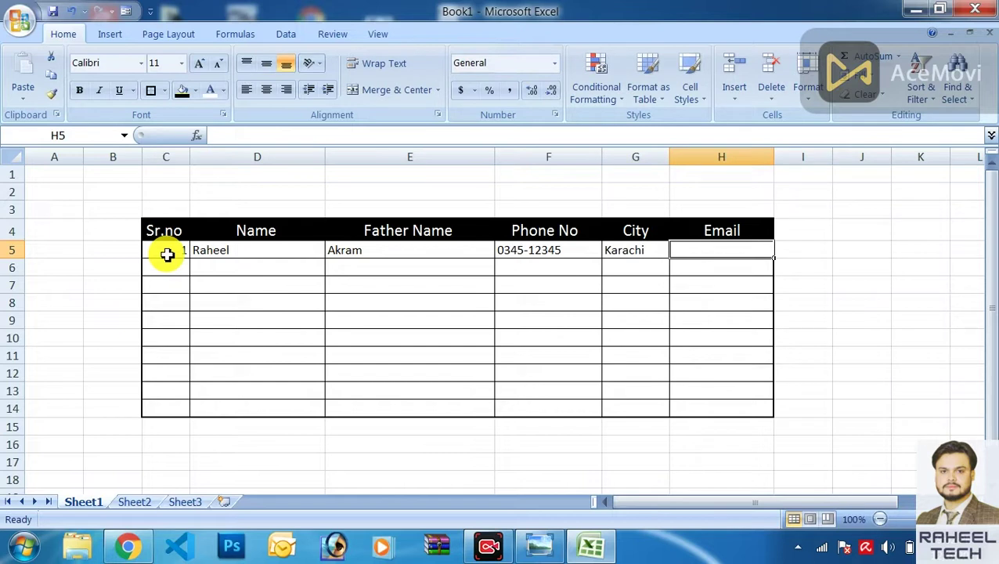
{"action": "type", "text": "Rahel"}
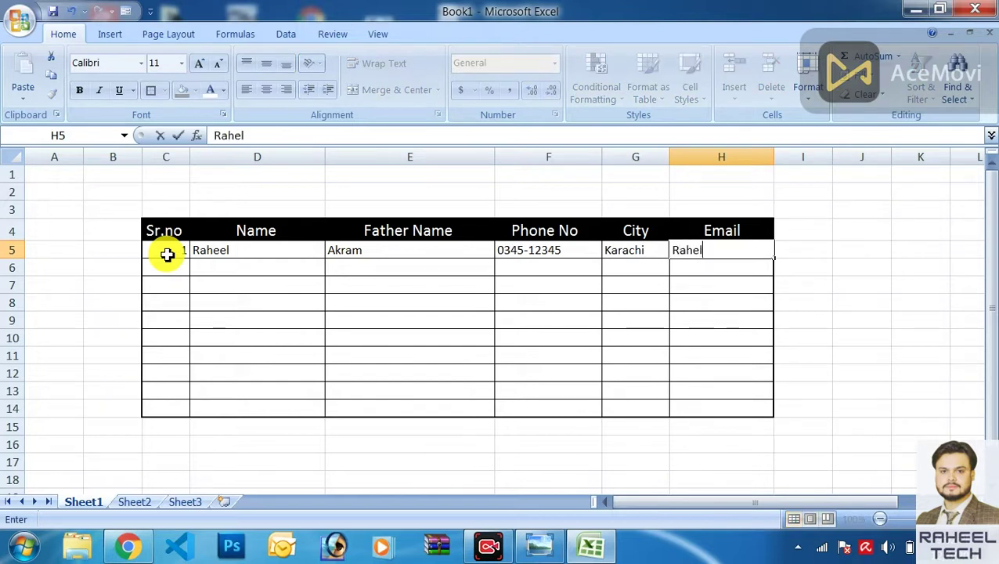
{"action": "key", "text": "BackSpace"}
{"action": "key", "text": "BackSpace"}
{"action": "key", "text": "BackSpace"}
{"action": "key", "text": "BackSpace"}
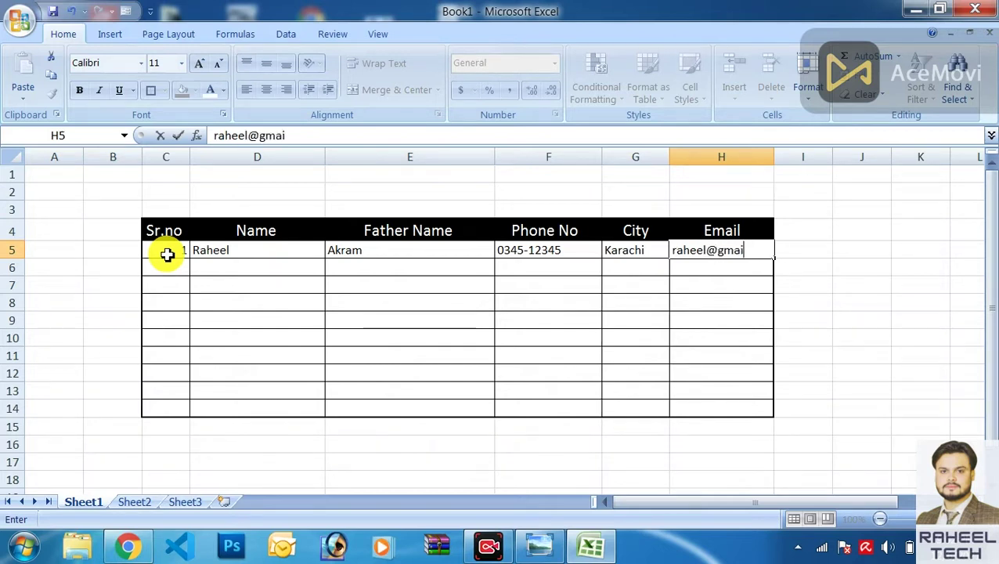
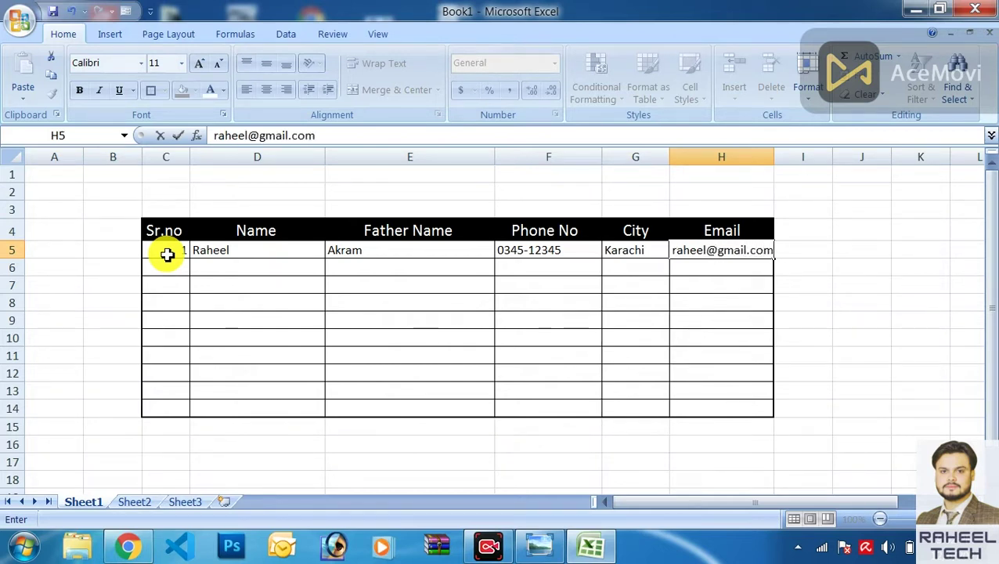
{"action": "left_click", "coordinate": [453, 354]}
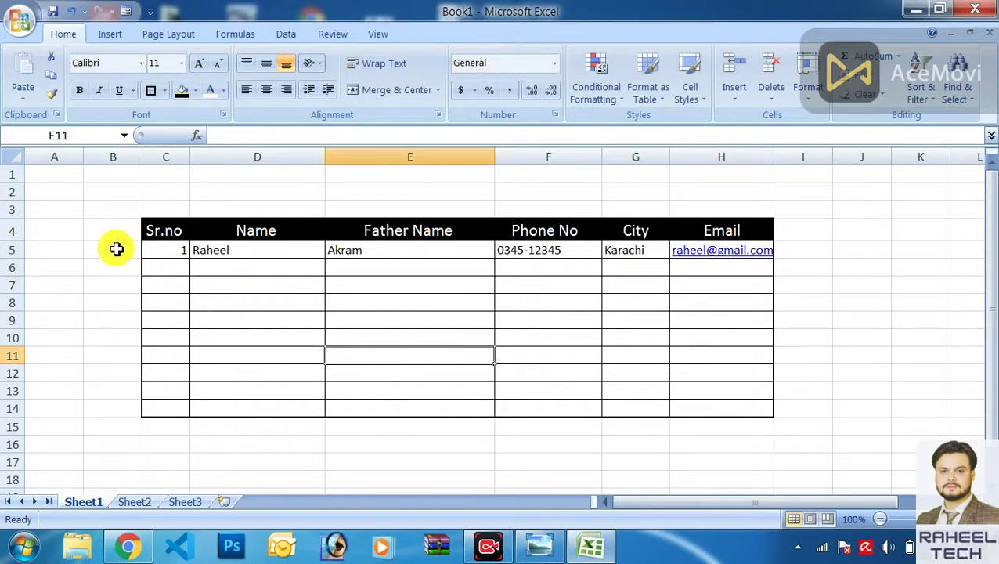
Enter 2 in C6, clear it again, then select the table C4:H14
{"action": "left_click", "coordinate": [163, 270]}
{"action": "type", "text": "2"}
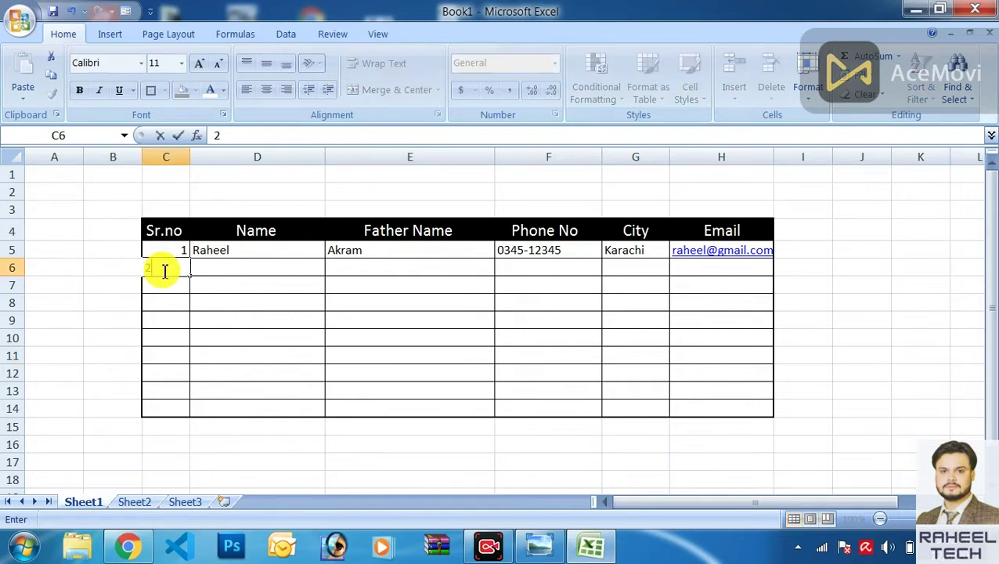
{"action": "left_click", "coordinate": [259, 271]}
{"action": "left_click", "coordinate": [352, 313]}
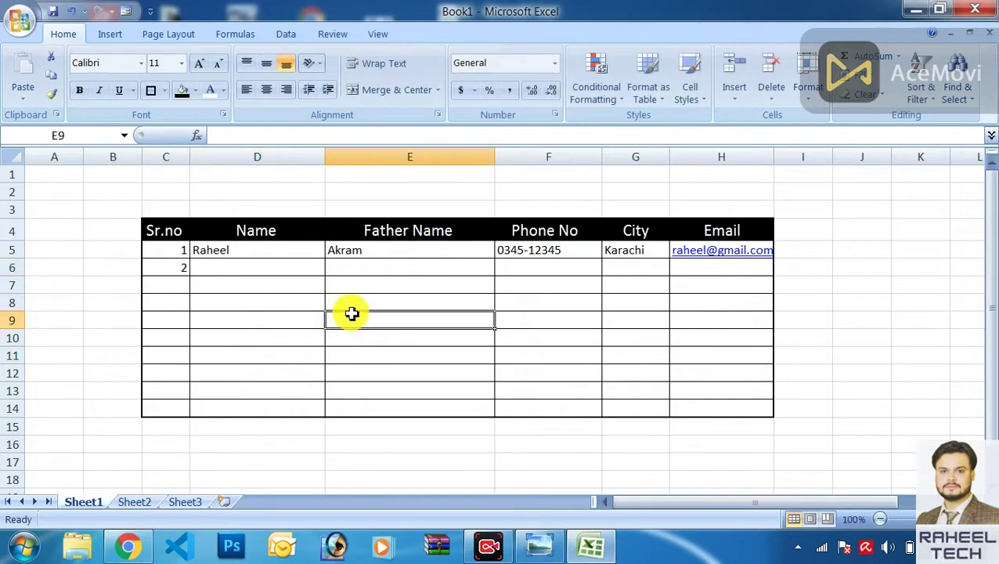
{"action": "left_click", "coordinate": [185, 269]}
{"action": "key", "text": "BackSpace"}
{"action": "left_click", "coordinate": [229, 334]}
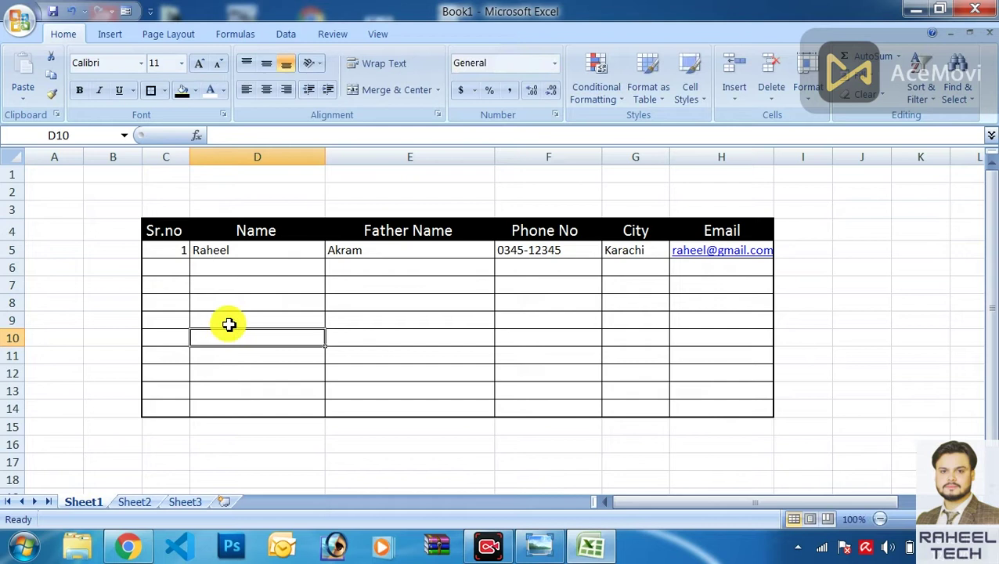
{"action": "left_click_drag", "start_coordinate": [152, 228], "coordinate": [769, 417]}
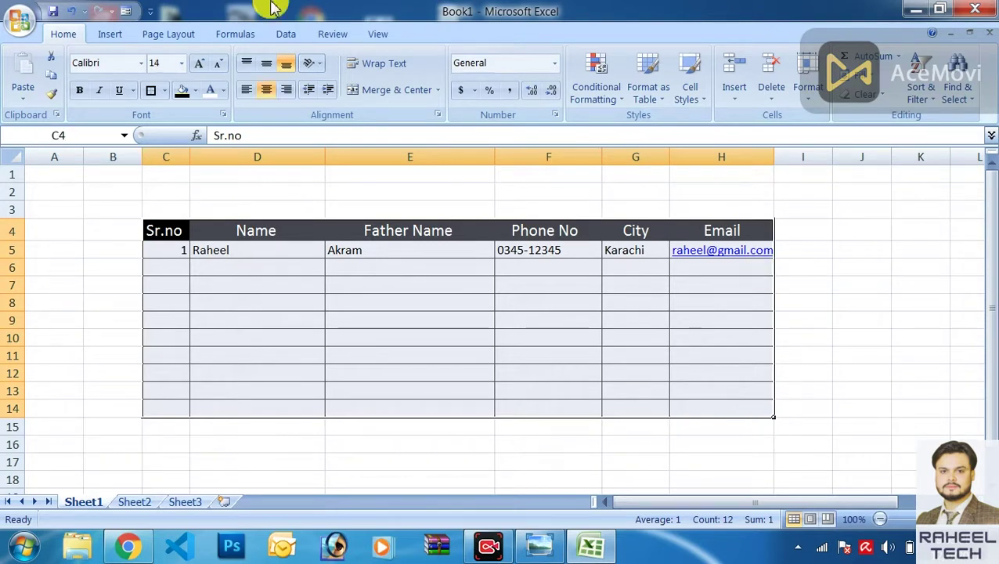
Open the Form dialog from the Quick Access Toolbar, move it aside, and start a New record
{"action": "left_click", "coordinate": [124, 11]}
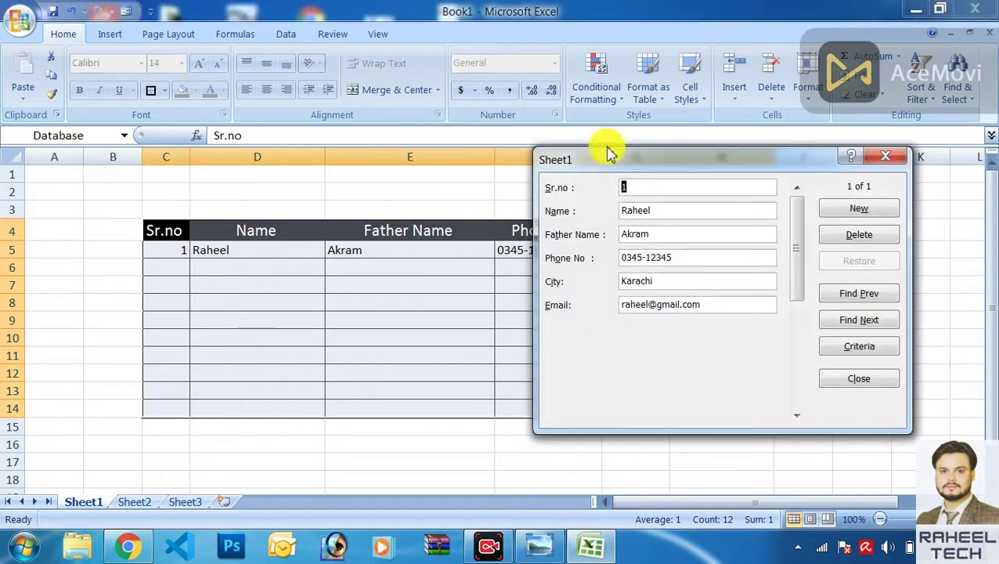
{"action": "left_click_drag", "start_coordinate": [649, 164], "coordinate": [483, 159]}
{"action": "left_click_drag", "start_coordinate": [437, 159], "coordinate": [434, 159]}
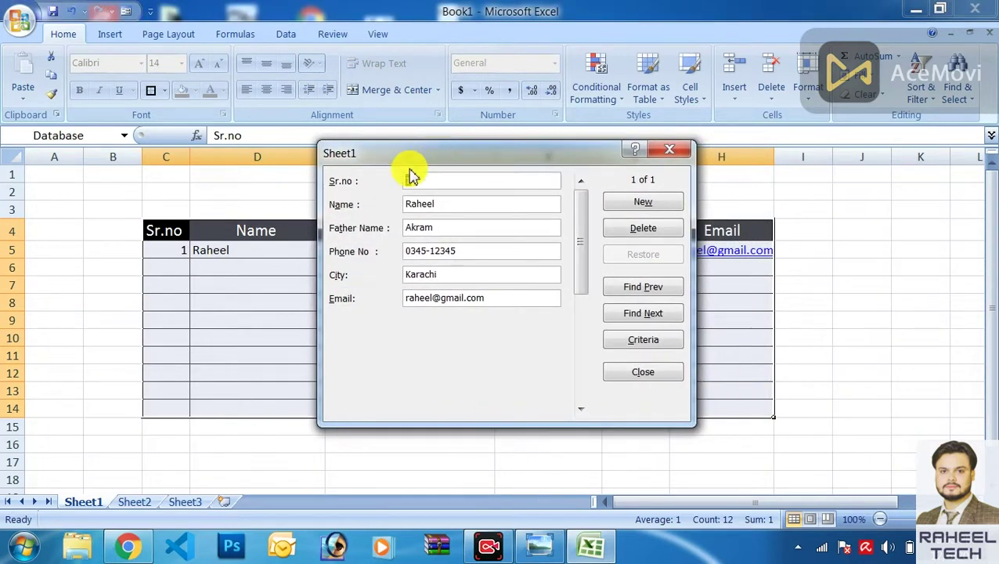
{"action": "left_click", "coordinate": [413, 175]}
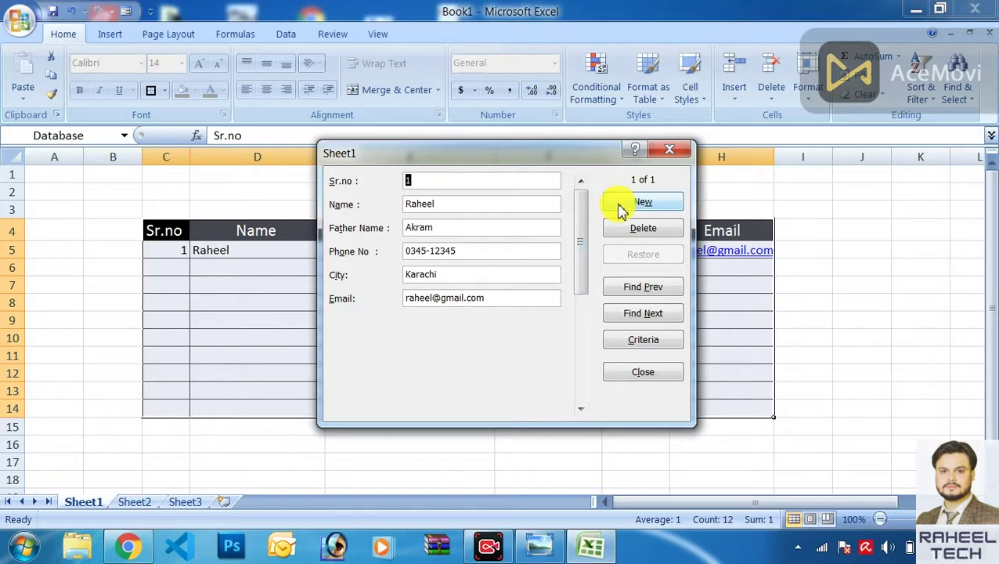
{"action": "left_click", "coordinate": [620, 208]}
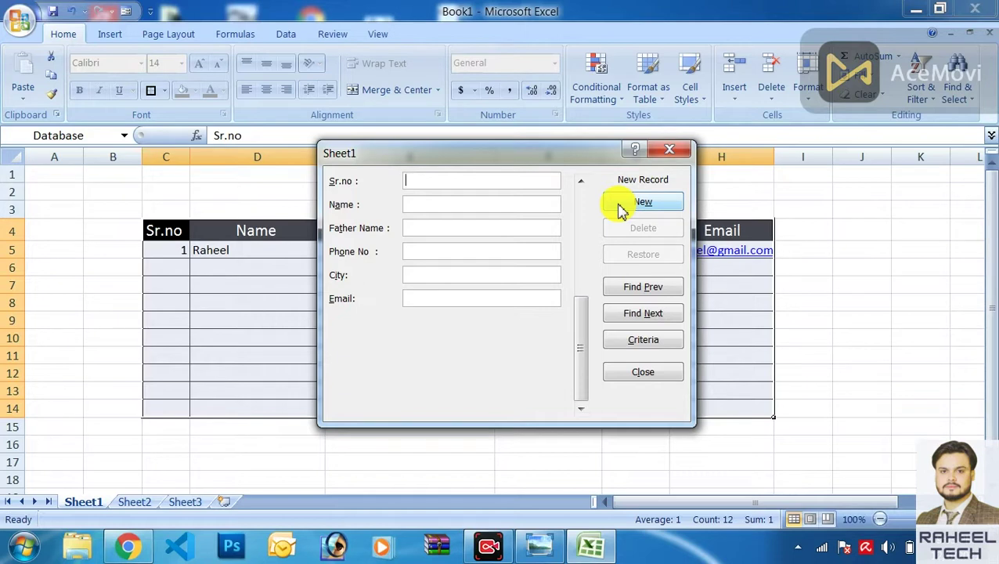
Enter Sr.no 2 with the second person's name, father name and phone number
{"action": "type", "text": "2"}
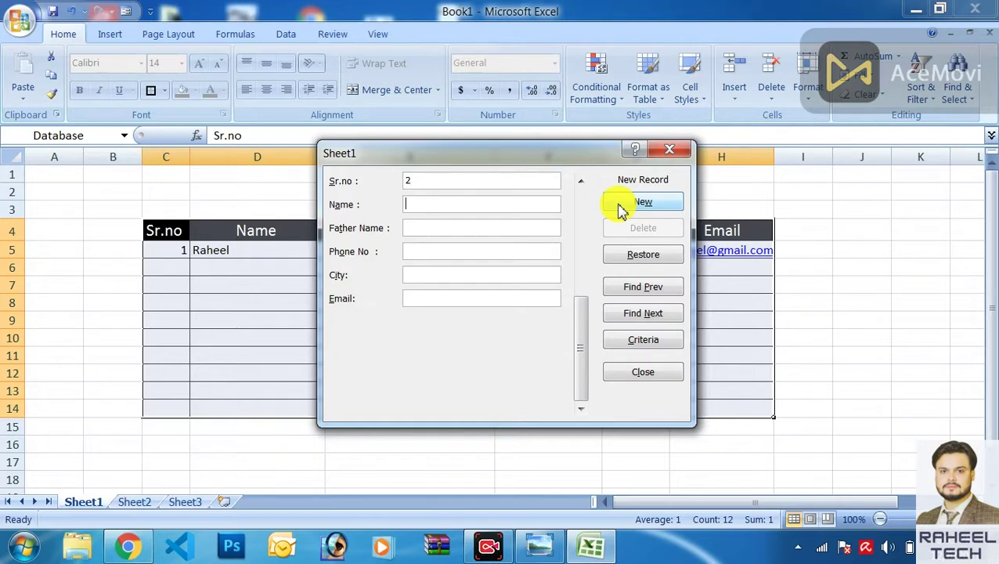
{"action": "type", "text": "A"}
{"action": "type", "text": "l"}
{"action": "key", "text": "BackSpace"}
{"action": "key", "text": "BackSpace"}
{"action": "type", "text": "Ali"}
{"action": "key", "text": "Tab"}
{"action": "type", "text": "Nava"}
{"action": "type", "text": "id"}
{"action": "key", "text": "Tab"}
{"action": "type", "text": "0345-"}
{"action": "type", "text": "123456"}
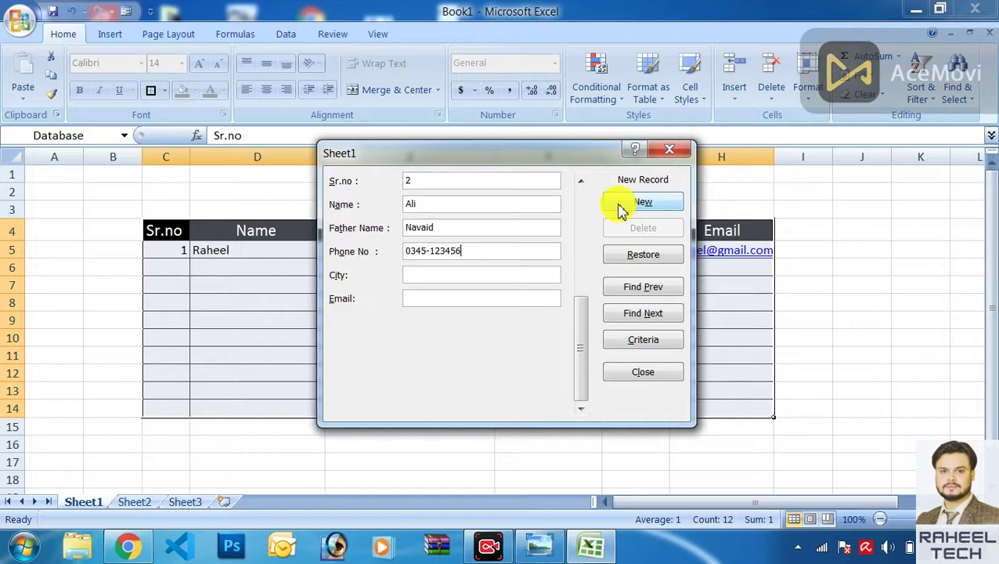
Set the record's city to Karachi, fill in the e-mail address and move the form aside
{"action": "left_click", "coordinate": [466, 274]}
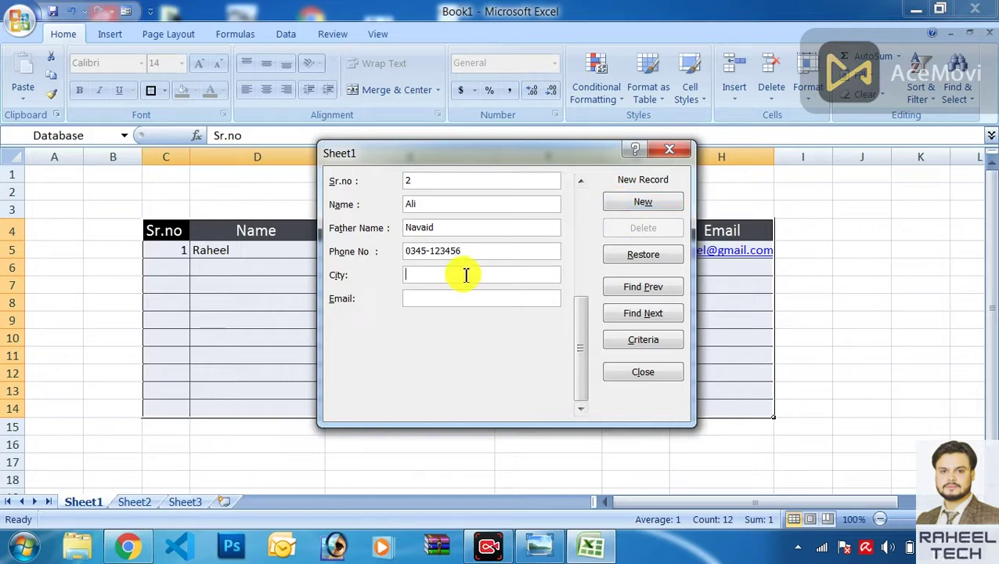
{"action": "type", "text": "Kar"}
{"action": "type", "text": "achi"}
{"action": "key", "text": "Tab"}
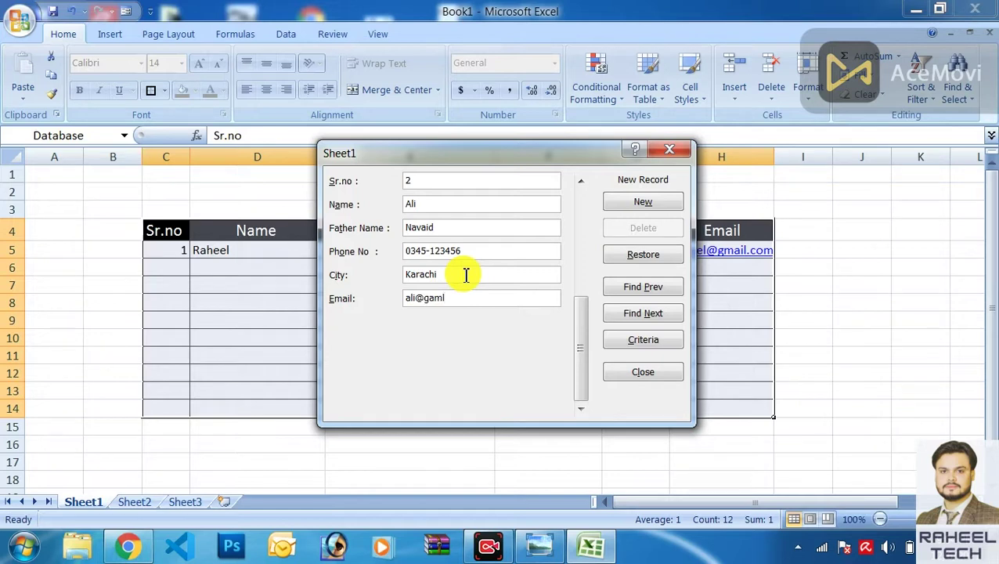
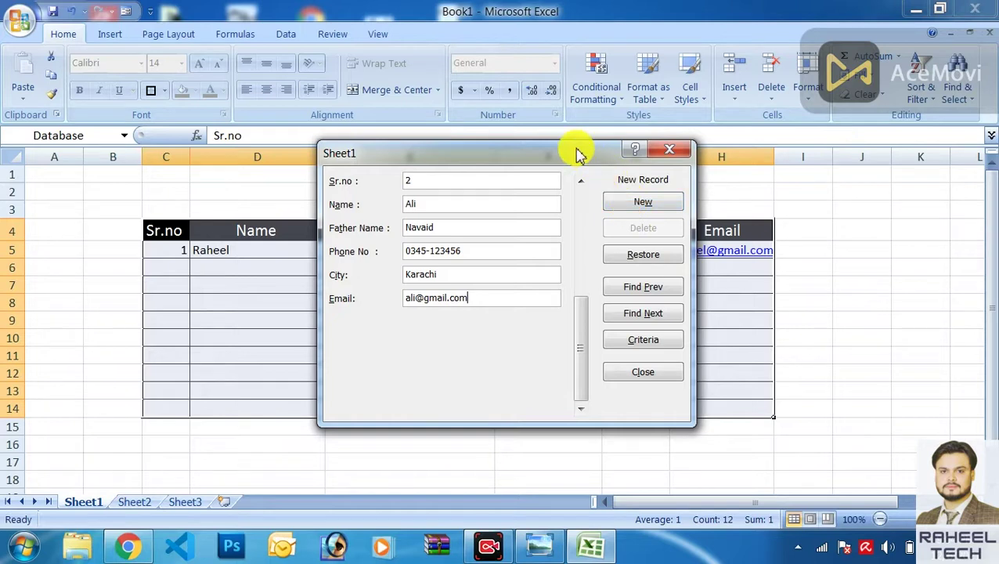
{"action": "left_click_drag", "start_coordinate": [578, 152], "coordinate": [829, 173]}
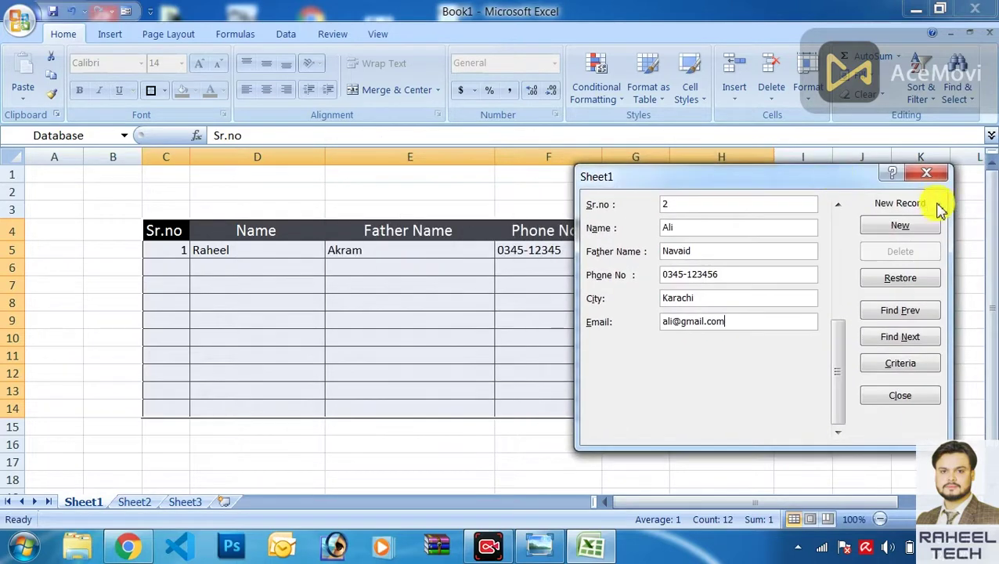
Save record 2, then start record 3 with Sr.no 3, the person's name and phone number
{"action": "left_click", "coordinate": [905, 229]}
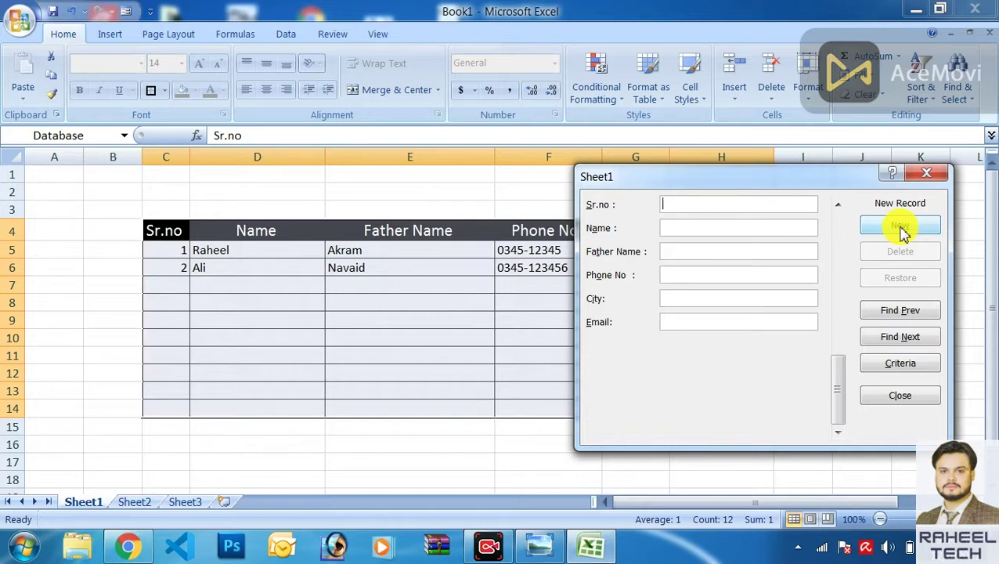
{"action": "type", "text": "3"}
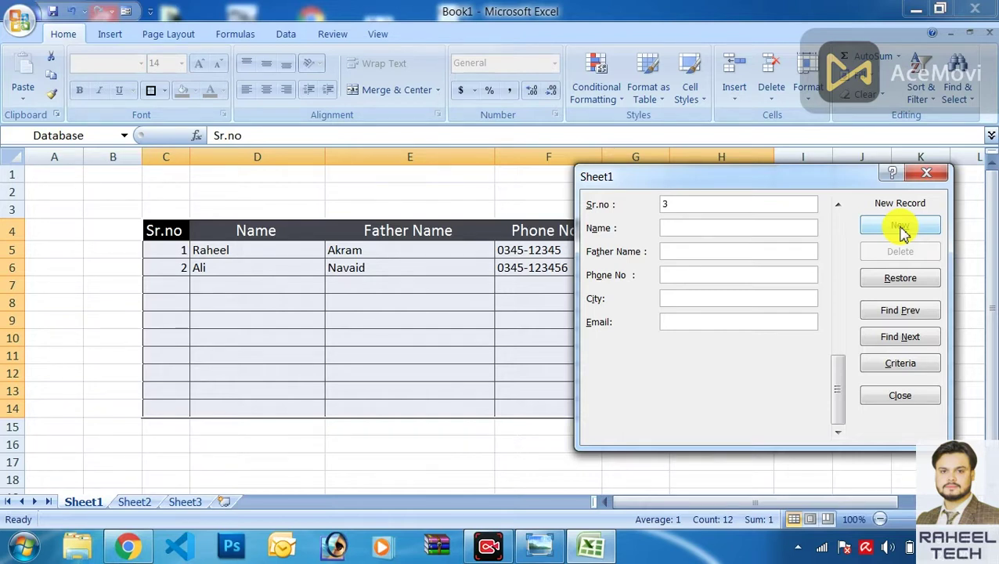
{"action": "key", "text": "Tab"}
{"action": "type", "text": "0"}
{"action": "type", "text": "345-1"}
{"action": "type", "text": "2346"}
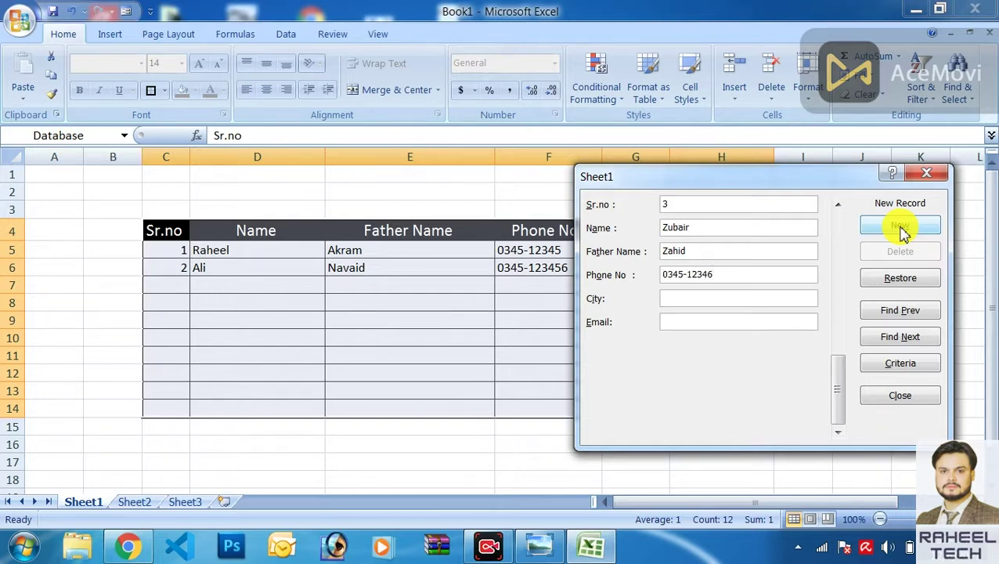
{"action": "key", "text": "BackSpace"}
{"action": "type", "text": "56"}
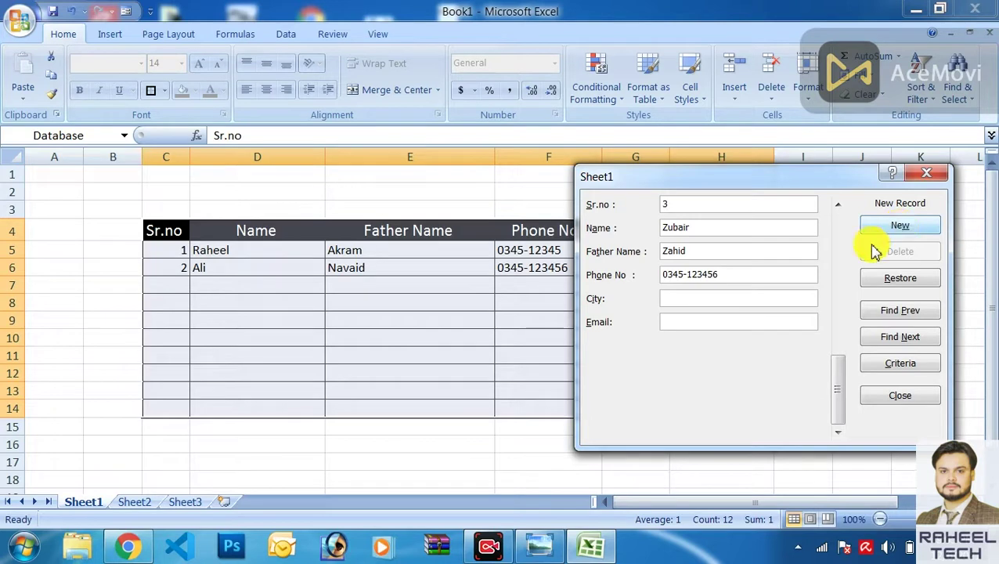
Give record 3 the city Lahore and its gmail.com e-mail address, and save it to row 7
{"action": "left_click", "coordinate": [779, 303]}
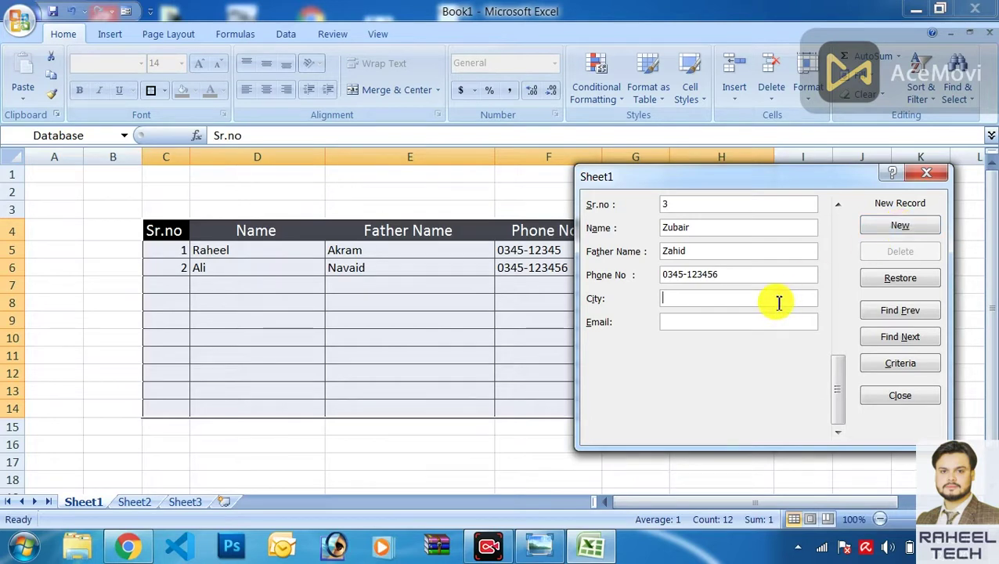
{"action": "type", "text": "Lahor"}
{"action": "type", "text": "e"}
{"action": "key", "text": "Tab"}
{"action": "type", "text": "Z"}
{"action": "key", "text": "BackSpace"}
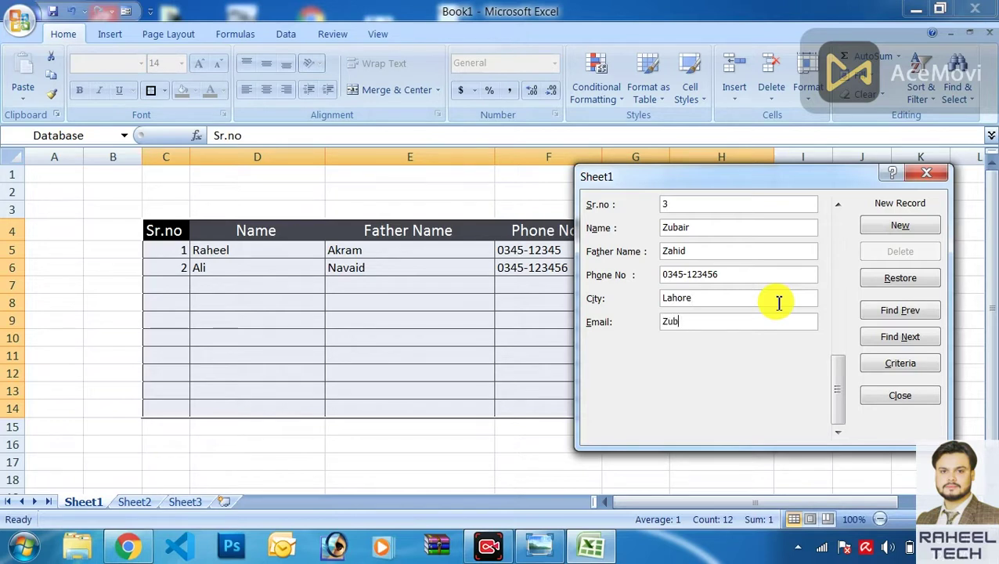
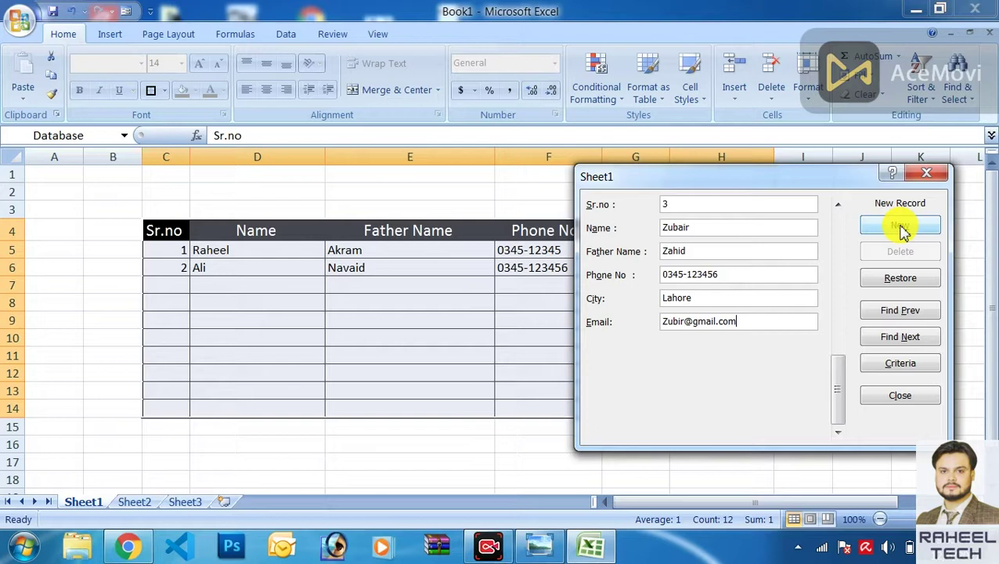
{"action": "left_click", "coordinate": [900, 227]}
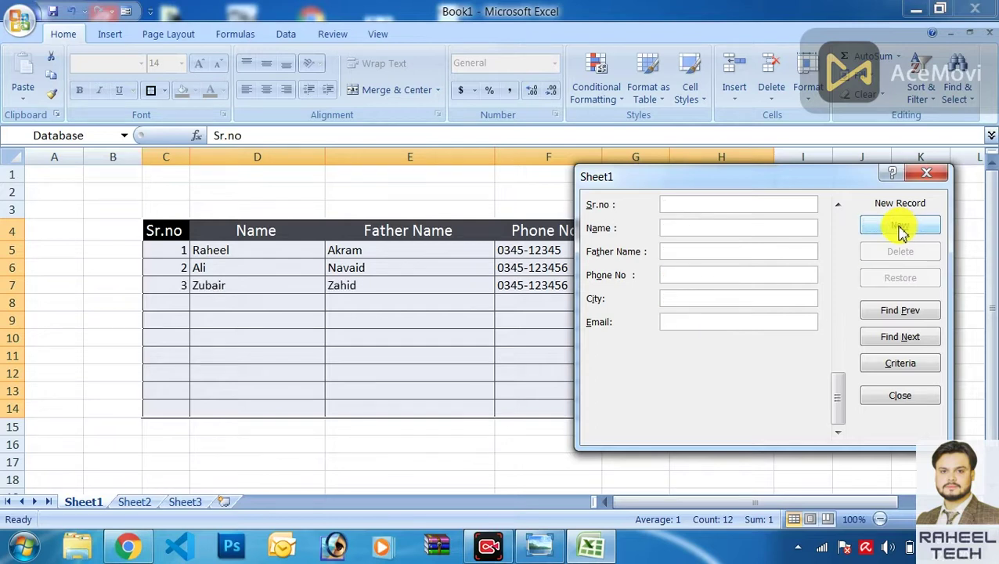
Step back with Find Prev from record 3 of 3 to record 1, then return to record 3
{"action": "left_click_drag", "start_coordinate": [834, 182], "coordinate": [828, 197]}
{"action": "left_click", "coordinate": [892, 332]}
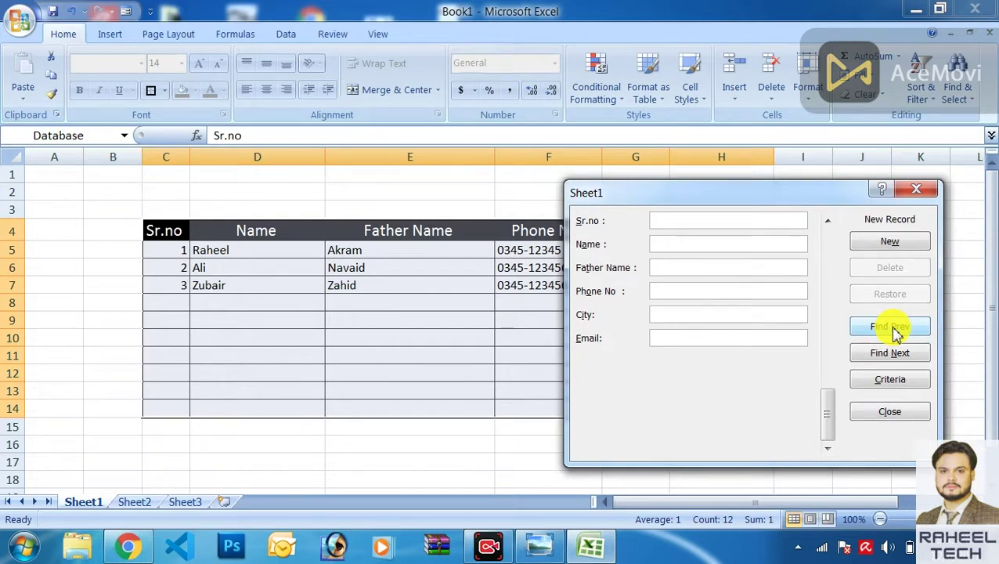
{"action": "left_click", "coordinate": [895, 332]}
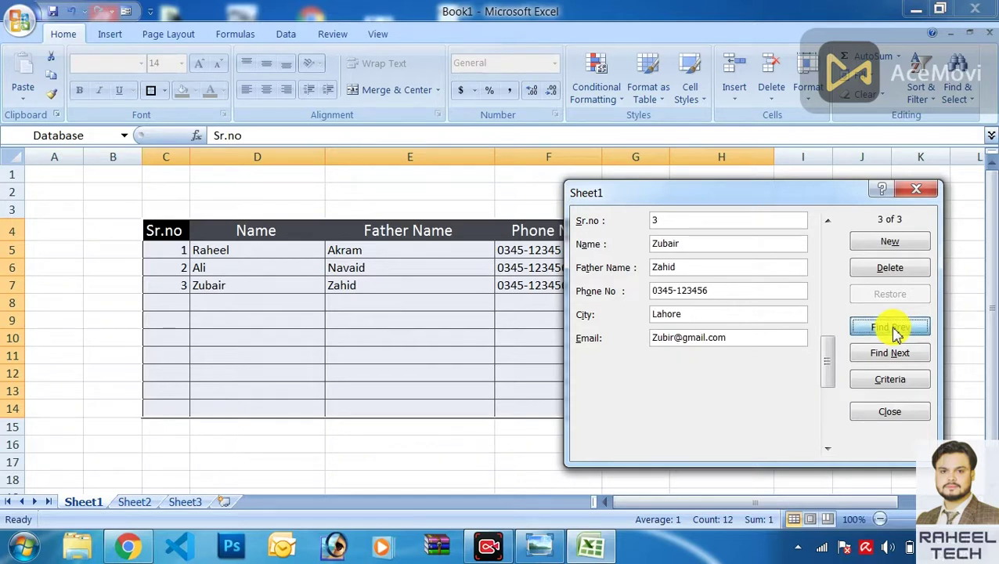
{"action": "left_click", "coordinate": [895, 332]}
{"action": "left_click", "coordinate": [895, 332]}
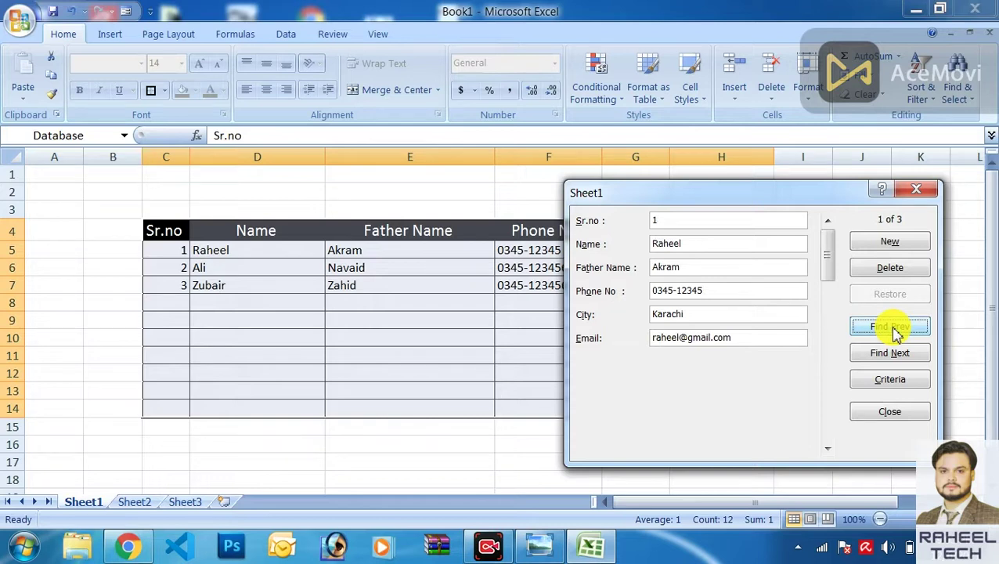
{"action": "left_click", "coordinate": [895, 332]}
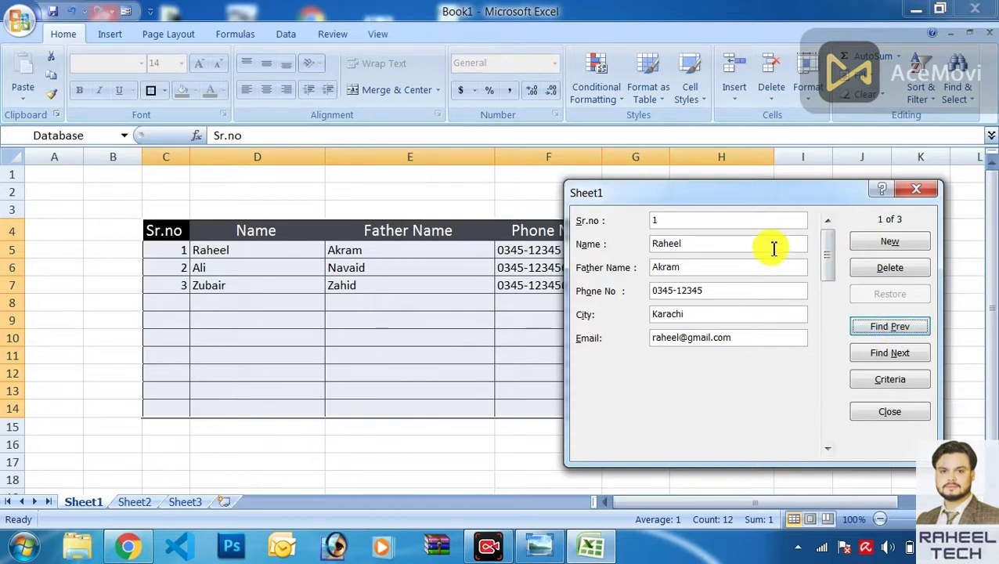
{"action": "left_click_drag", "start_coordinate": [827, 276], "coordinate": [828, 350]}
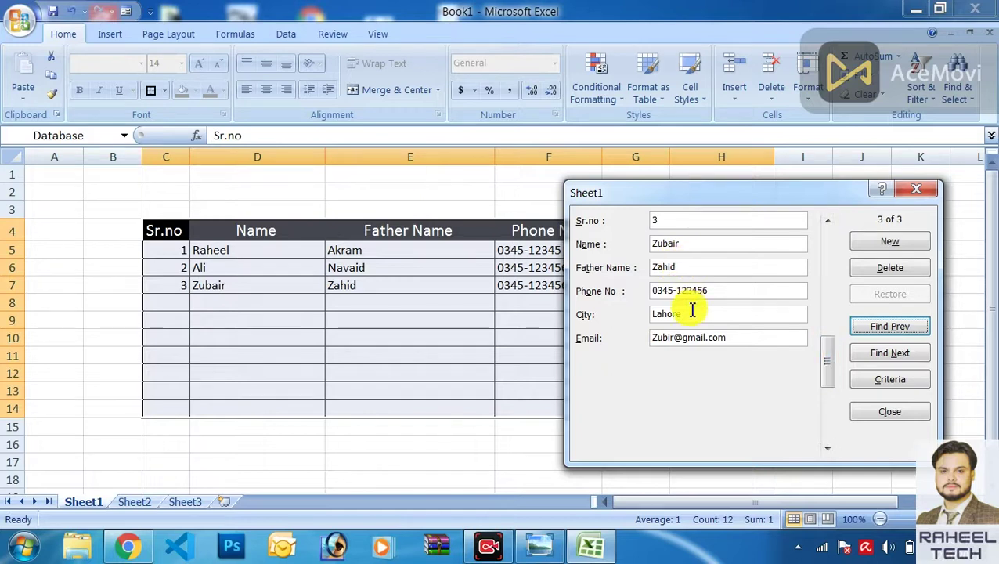
Clear record 3's Father Name field, type the replacement name, and save it with New
{"action": "left_click", "coordinate": [695, 272]}
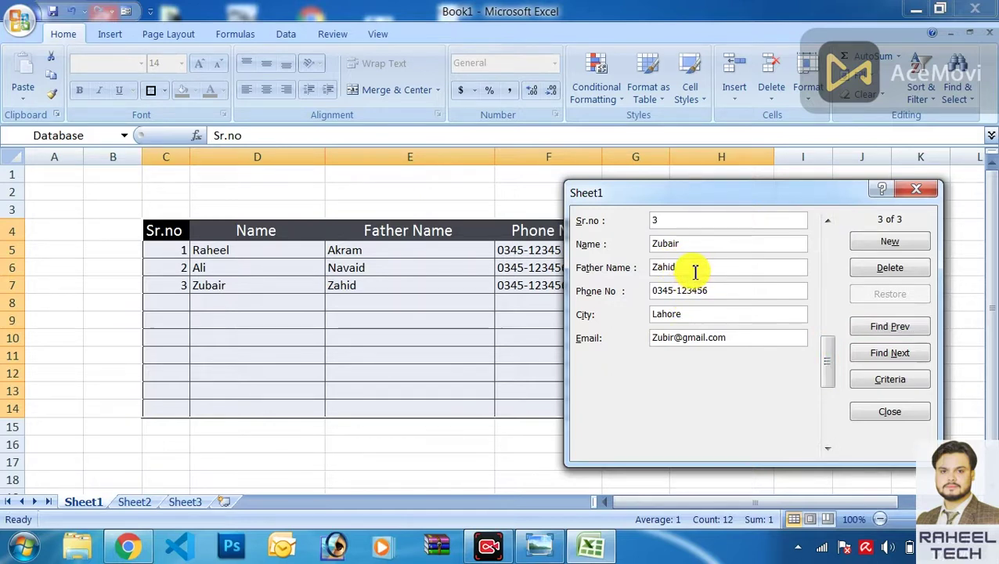
{"action": "key", "text": "BackSpace"}
{"action": "key", "text": "BackSpace"}
{"action": "key", "text": "BackSpace"}
{"action": "key", "text": "BackSpace"}
{"action": "key", "text": "BackSpace"}
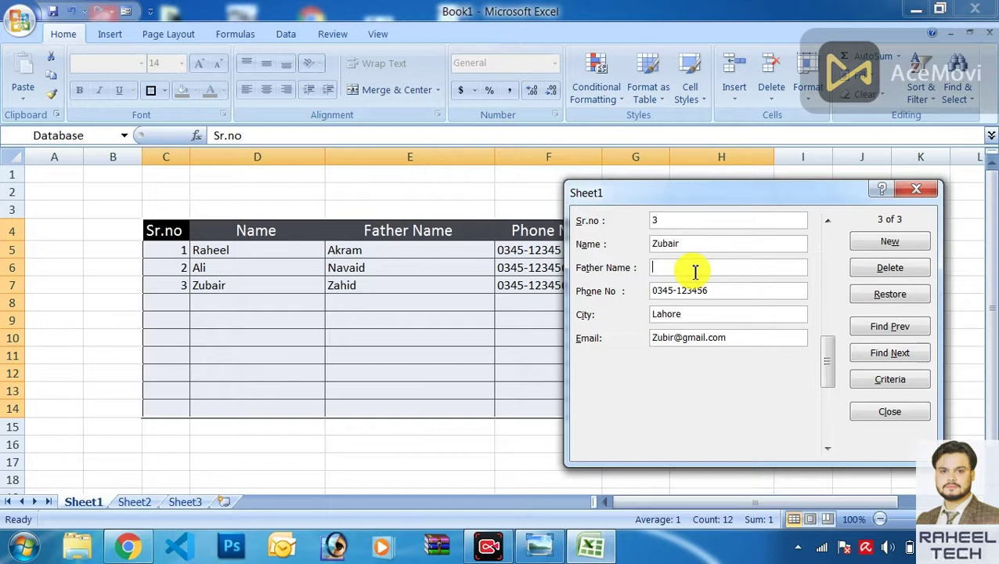
{"action": "type", "text": "abd"}
{"action": "type", "text": "ul"}
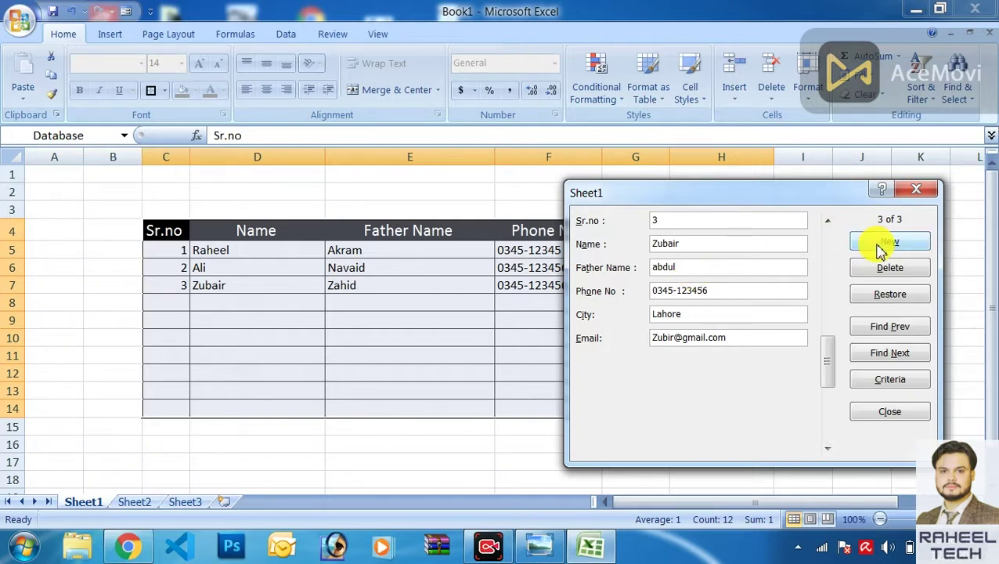
{"action": "left_click", "coordinate": [879, 244]}
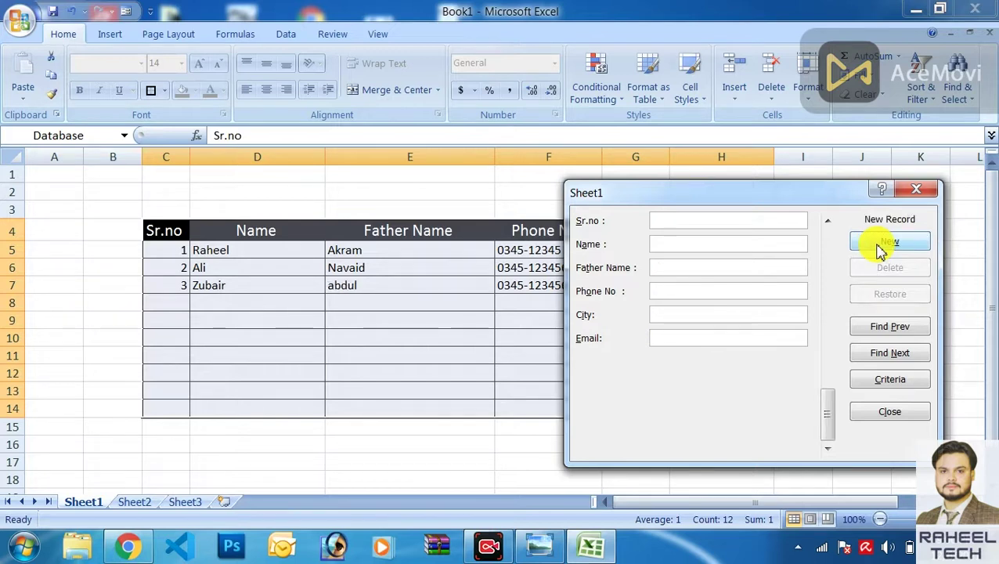
{"action": "left_click_drag", "start_coordinate": [796, 195], "coordinate": [617, 169]}
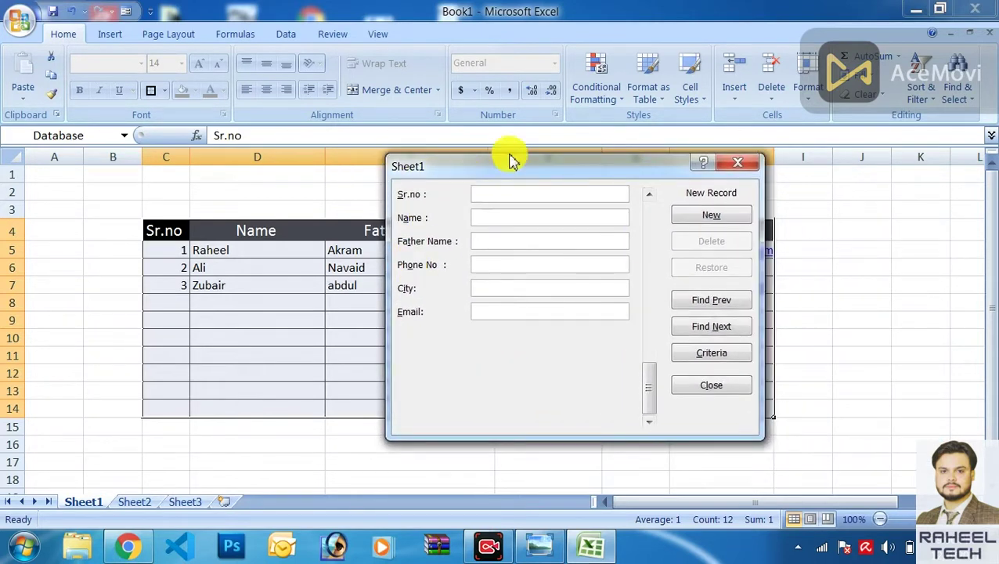
{"action": "left_click_drag", "start_coordinate": [548, 166], "coordinate": [569, 202]}
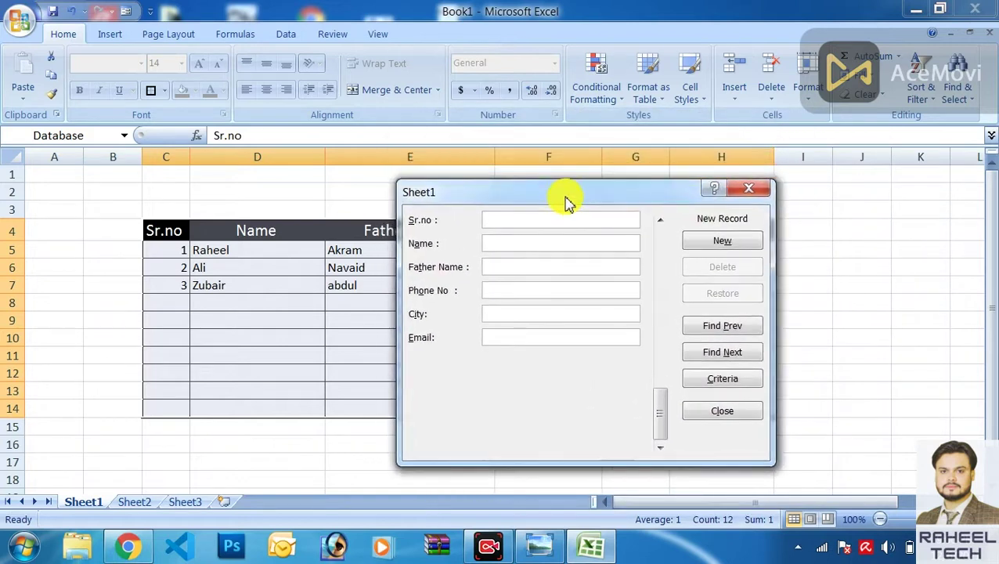